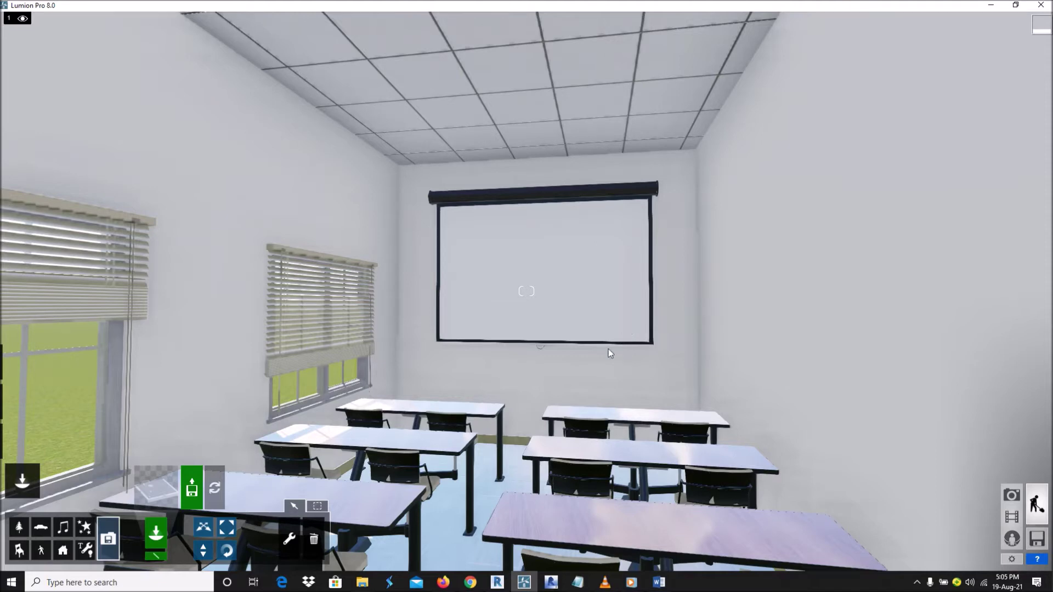
Step: Examine the classroom's projector screen wall, windows, desks and ceiling grid from several angles
{"action": "right_click_drag", "start_coordinate": [537, 321], "coordinate": [536, 365]}
{"action": "right_click_drag", "start_coordinate": [588, 321], "coordinate": [653, 314]}
{"action": "right_click_drag", "start_coordinate": [471, 281], "coordinate": [368, 290]}
{"action": "key", "text": "w"}
{"action": "key", "text": "s"}
{"action": "right_click_drag", "start_coordinate": [444, 296], "coordinate": [526, 255]}
{"action": "right_click_drag", "start_coordinate": [526, 291], "coordinate": [520, 300]}
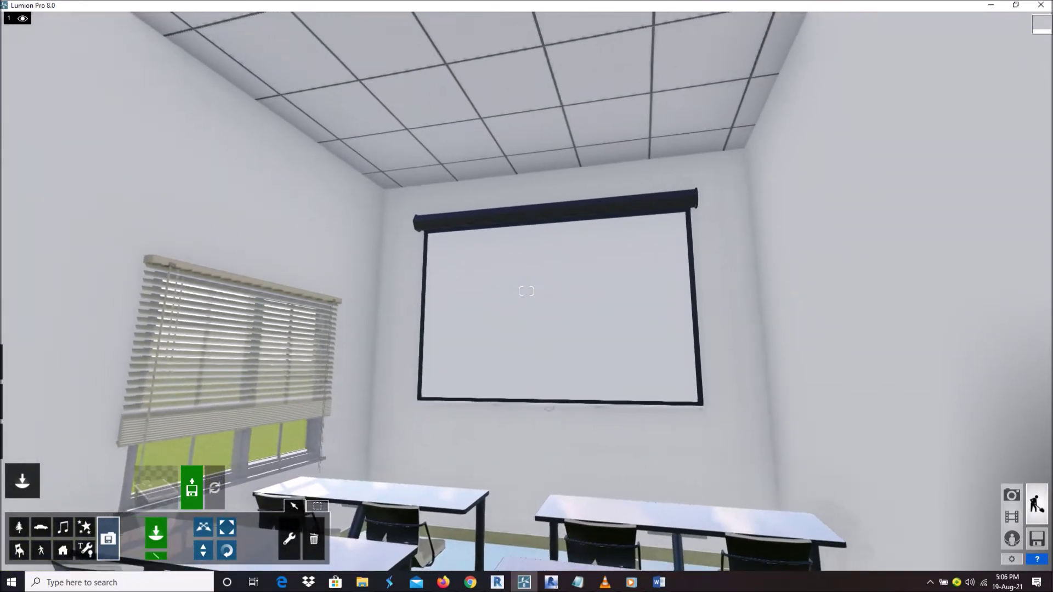
{"action": "right_click_drag", "start_coordinate": [518, 269], "coordinate": [526, 307]}
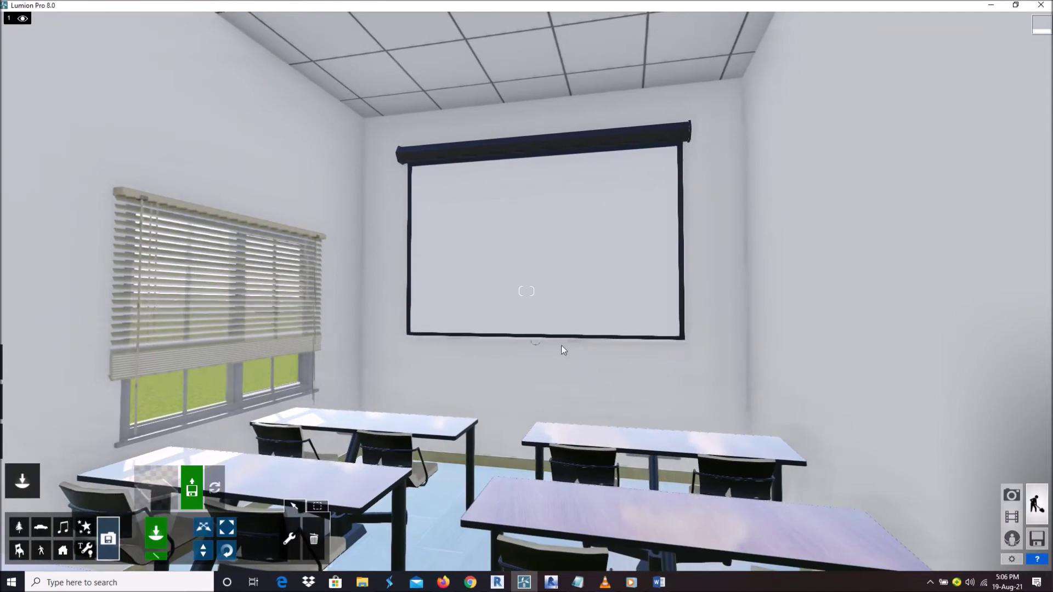
{"action": "right_click_drag", "start_coordinate": [562, 345], "coordinate": [494, 342]}
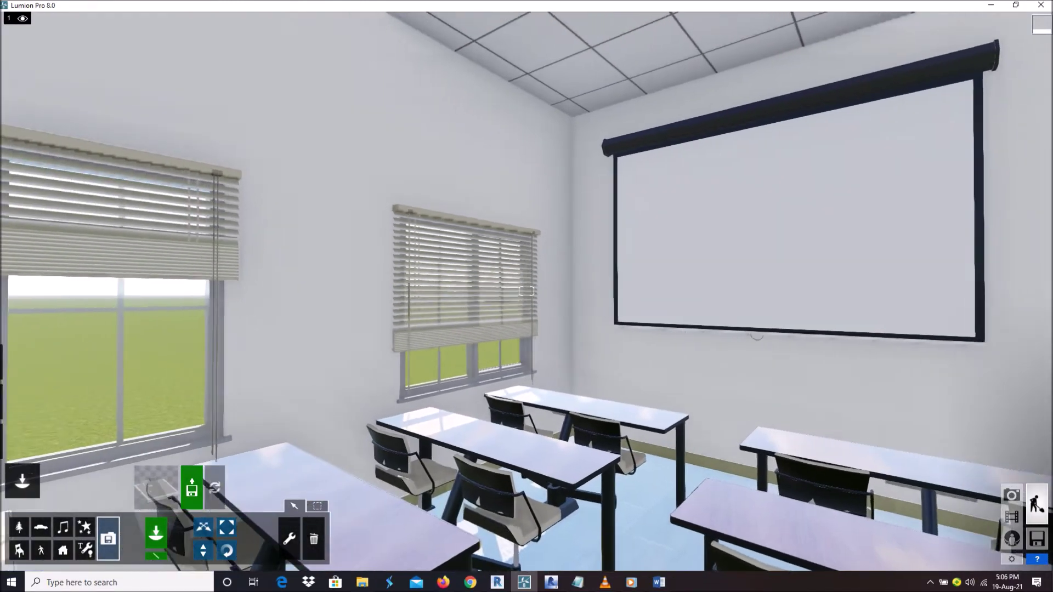
{"action": "right_click_drag", "start_coordinate": [526, 291], "coordinate": [559, 224]}
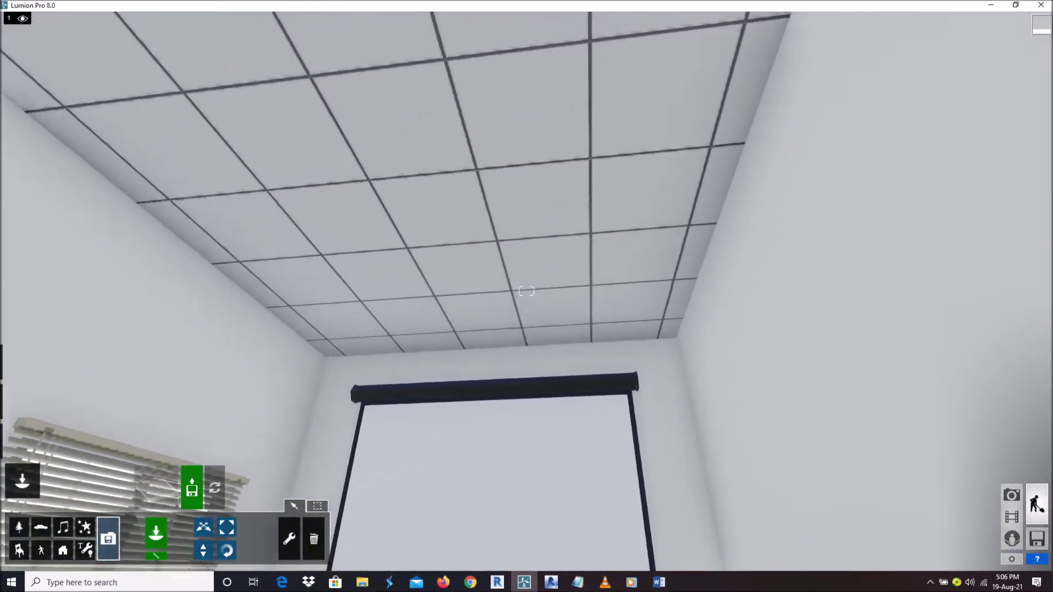
{"action": "right_click_drag", "start_coordinate": [549, 351], "coordinate": [491, 354]}
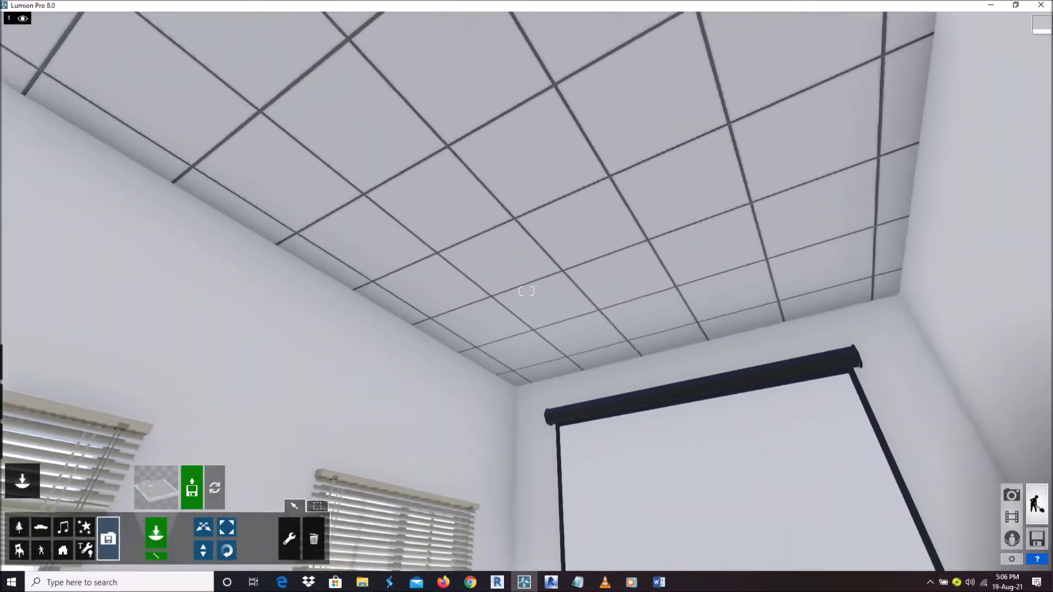
{"action": "right_click_drag", "start_coordinate": [549, 263], "coordinate": [561, 305]}
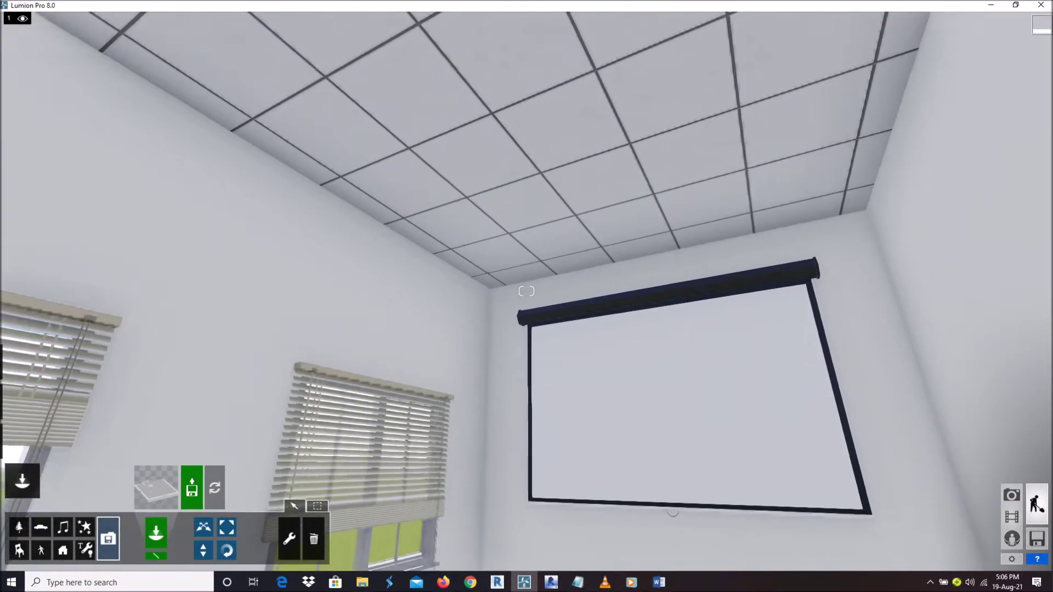
{"action": "right_click_drag", "start_coordinate": [471, 249], "coordinate": [532, 284]}
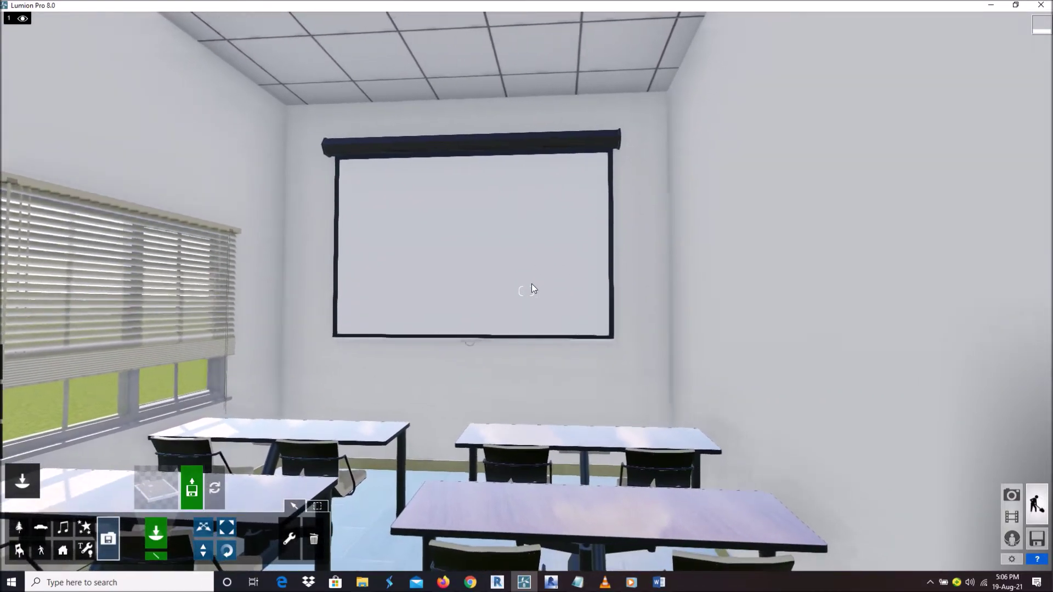
{"action": "key", "text": "s"}
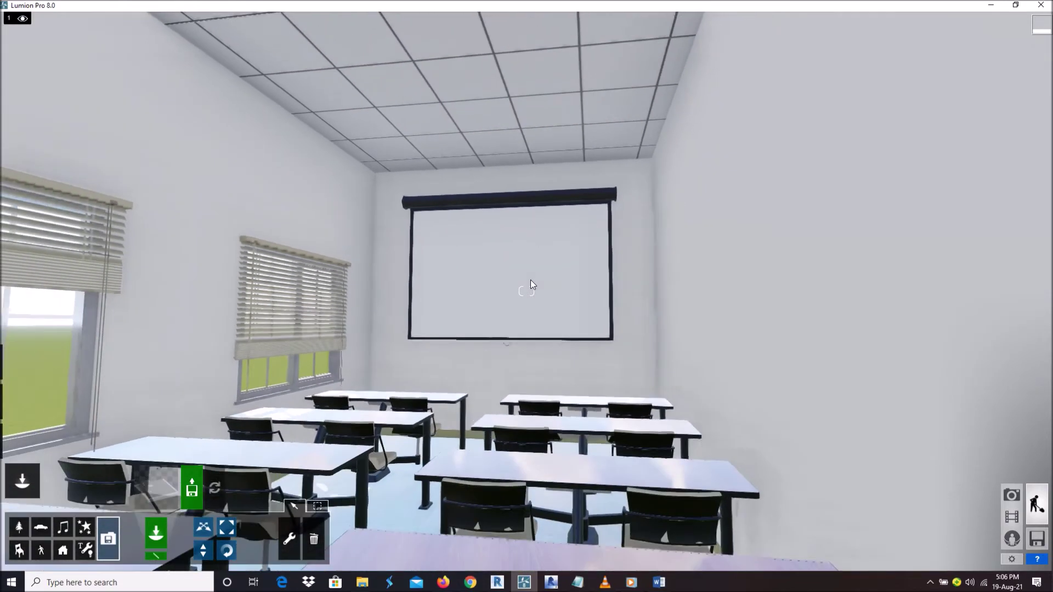
{"action": "key", "text": "w"}
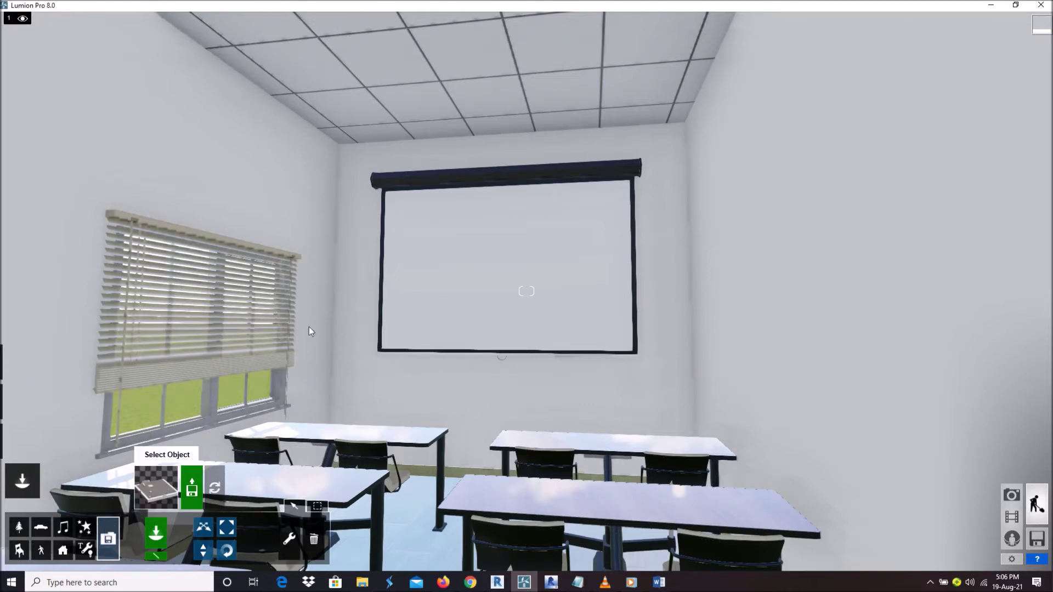
Step: Place the LED Ceiling light 1 model from the import library in a ceiling tile near the window wall
{"action": "key", "text": "s"}
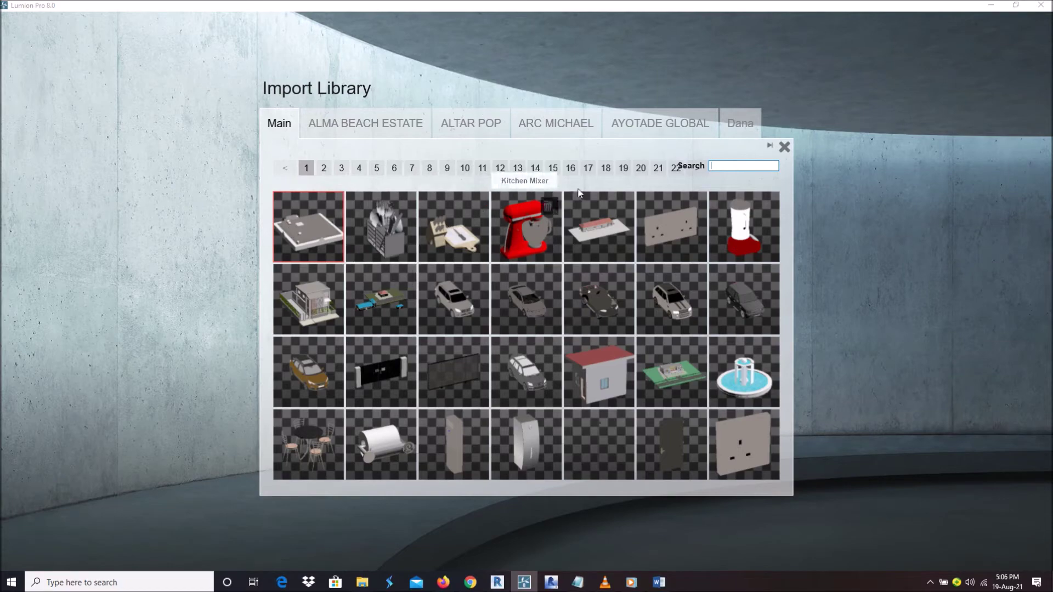
{"action": "left_click", "coordinate": [307, 225]}
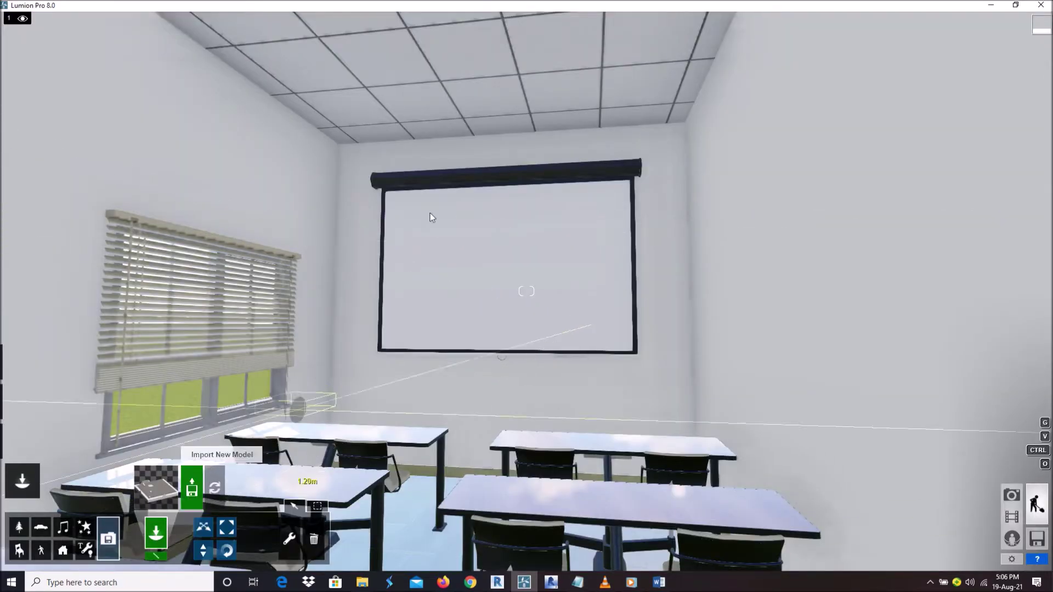
{"action": "right_click_drag", "start_coordinate": [425, 176], "coordinate": [387, 239]}
{"action": "right_click_drag", "start_coordinate": [317, 303], "coordinate": [366, 267]}
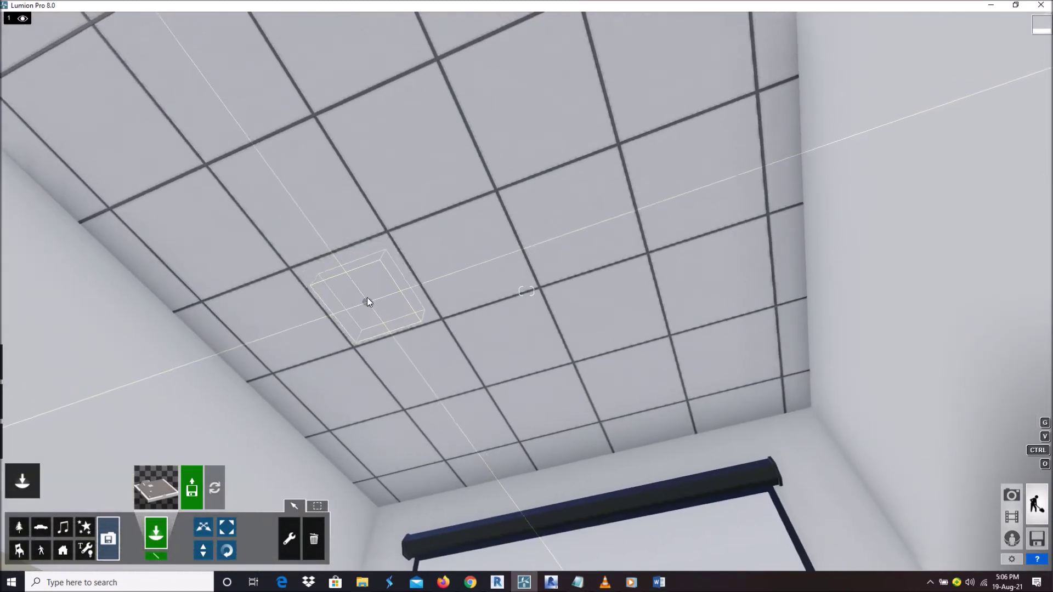
{"action": "left_click", "coordinate": [367, 297]}
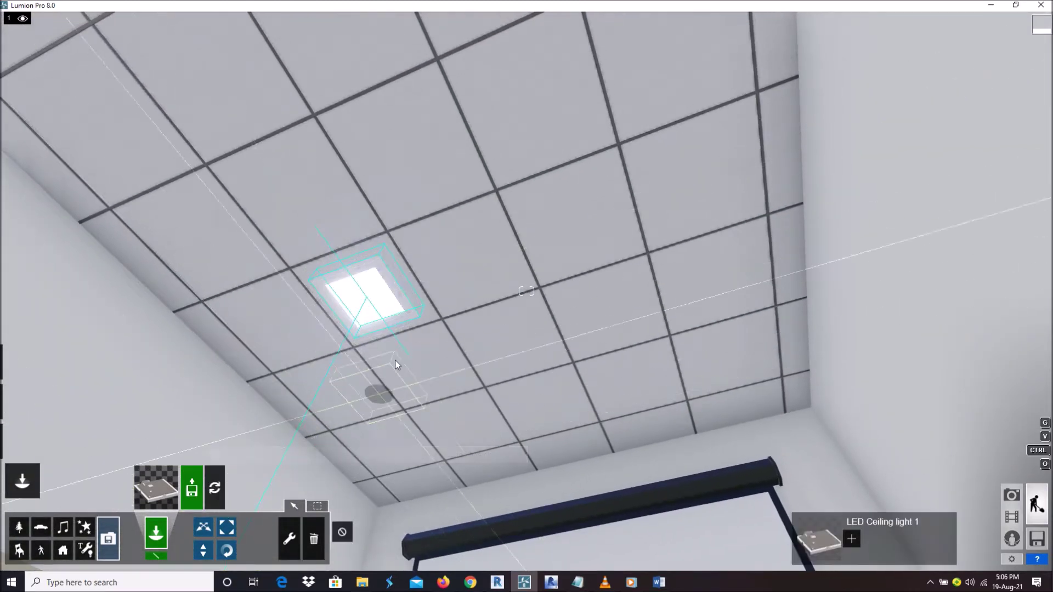
Step: Assign Imported Material to the glowing panel of the ceiling light
{"action": "right_click_drag", "start_coordinate": [417, 420], "coordinate": [500, 336]}
{"action": "key", "text": "w"}
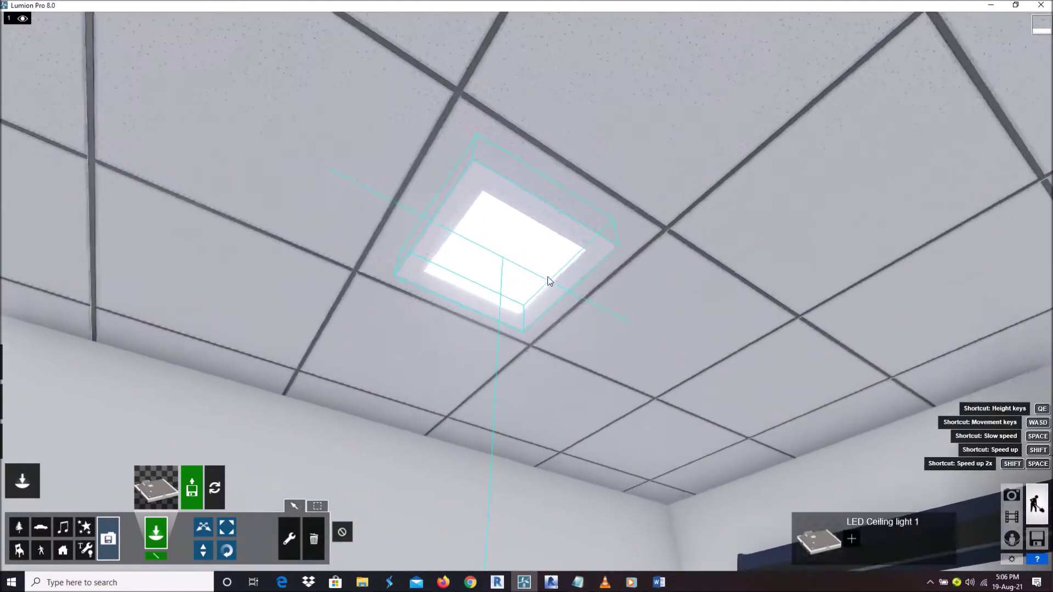
{"action": "right_click_drag", "start_coordinate": [522, 310], "coordinate": [449, 338]}
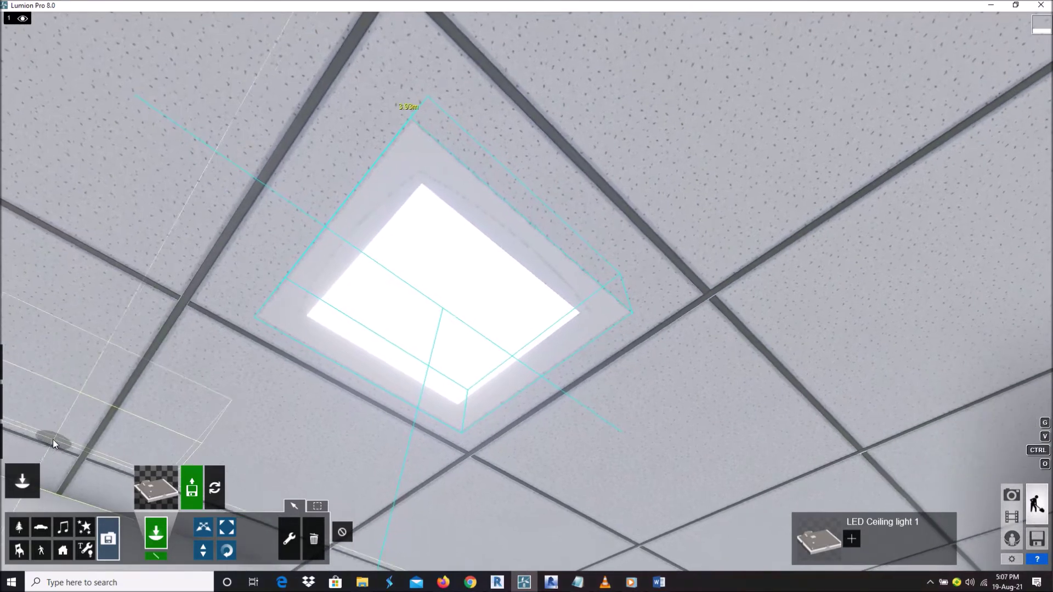
{"action": "mouse_move", "coordinate": [34, 430]}
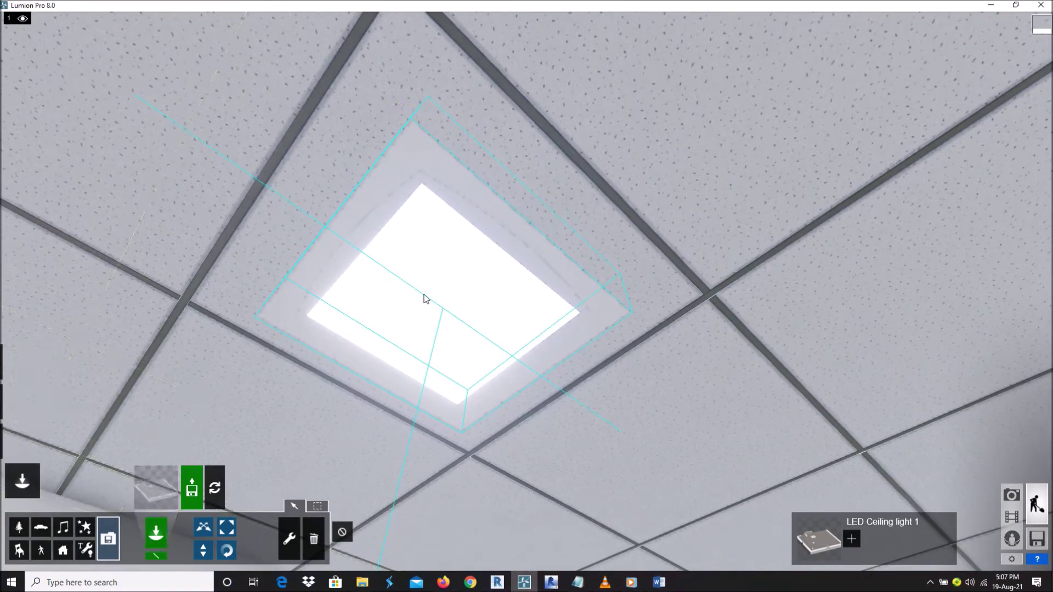
{"action": "right_click_drag", "start_coordinate": [372, 270], "coordinate": [400, 279]}
{"action": "right_click_drag", "start_coordinate": [476, 316], "coordinate": [456, 310]}
{"action": "left_click", "coordinate": [9, 441]}
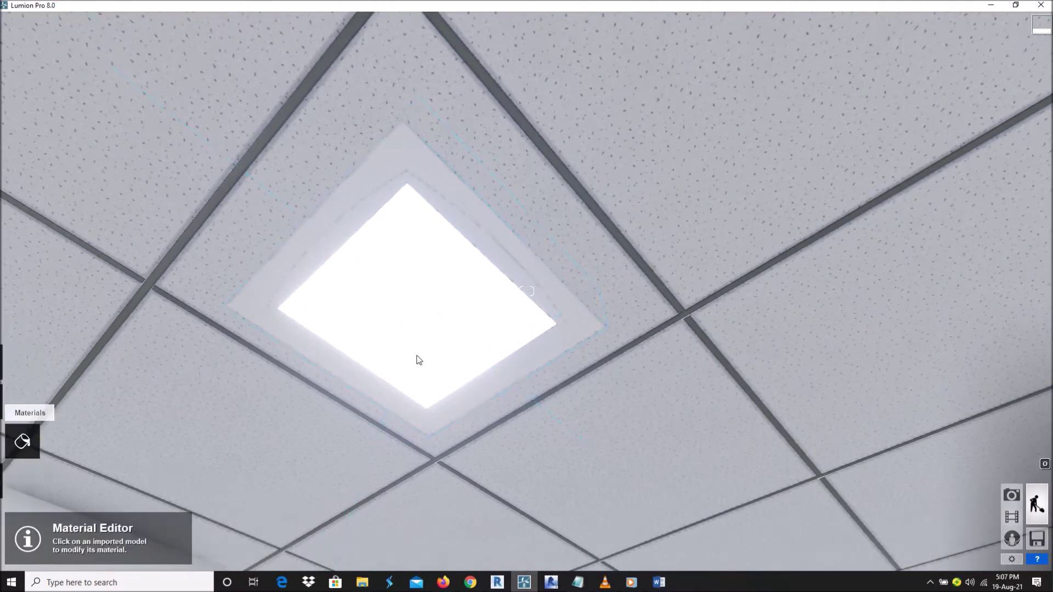
{"action": "left_click", "coordinate": [402, 270]}
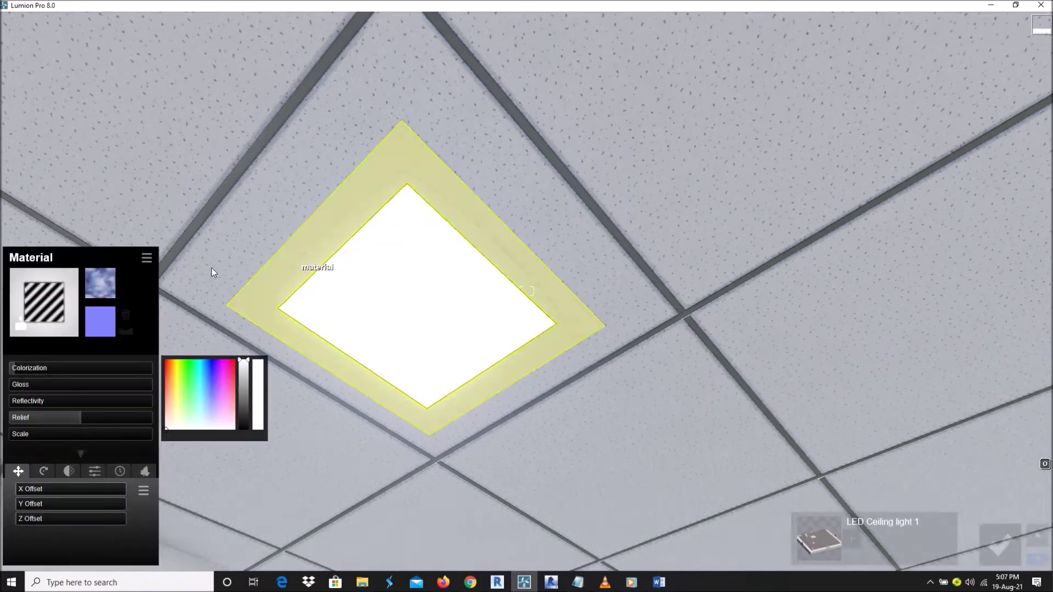
{"action": "left_click", "coordinate": [46, 295]}
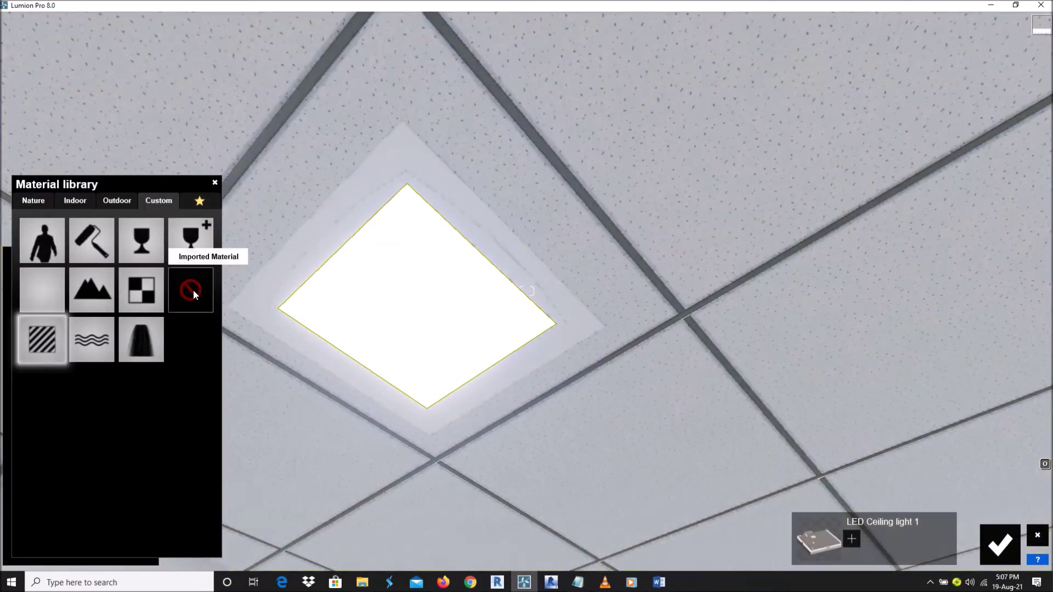
{"action": "left_click", "coordinate": [192, 290]}
Step: Check the panel's glass surface up close and within the room, and save the material change
{"action": "right_click_drag", "start_coordinate": [470, 201], "coordinate": [506, 189]}
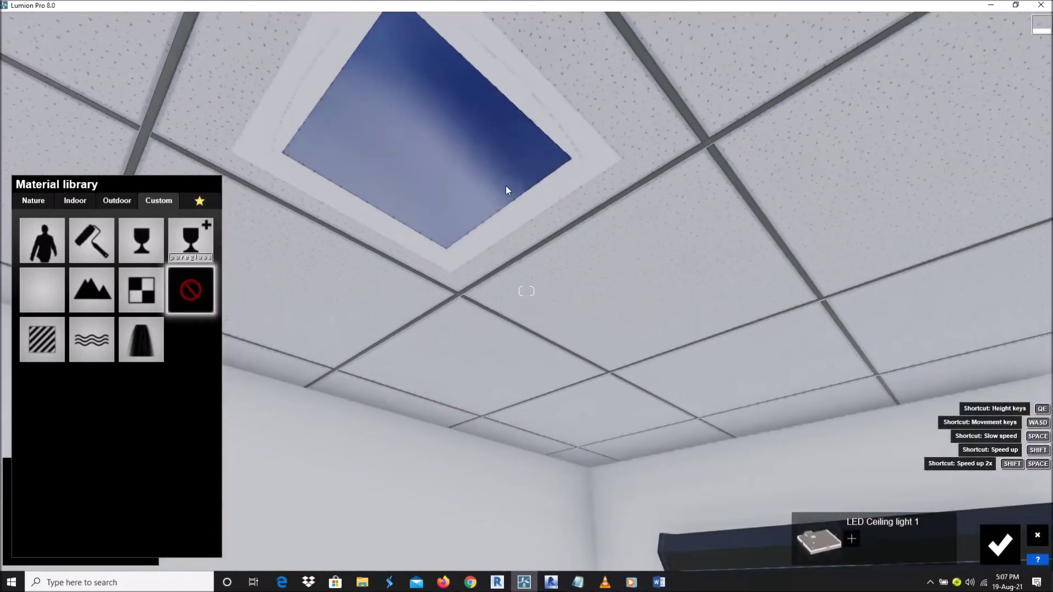
{"action": "right_click_drag", "start_coordinate": [501, 280], "coordinate": [478, 324]}
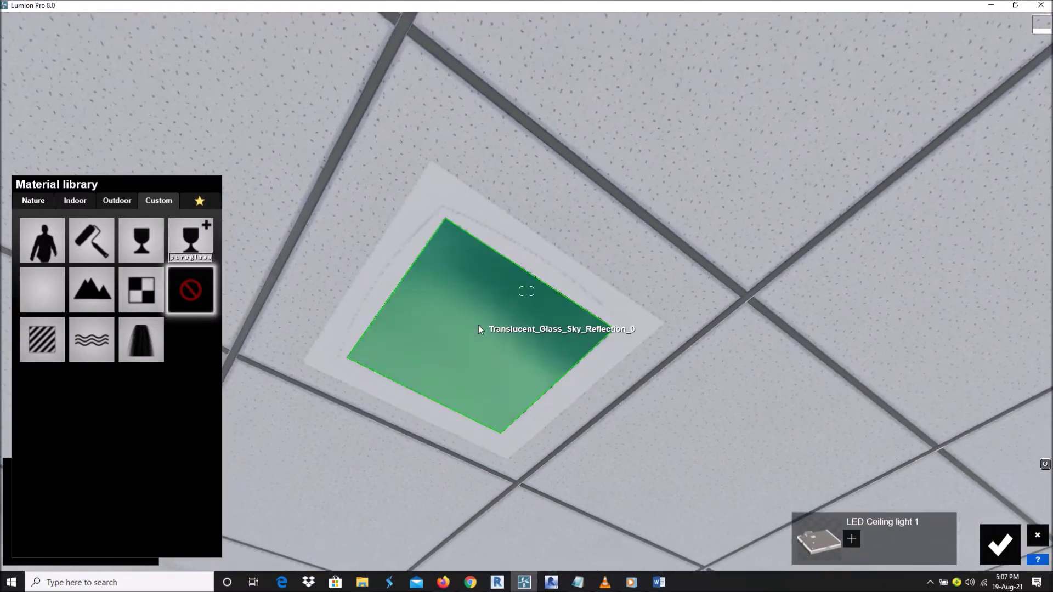
{"action": "right_click_drag", "start_coordinate": [478, 329], "coordinate": [542, 285]}
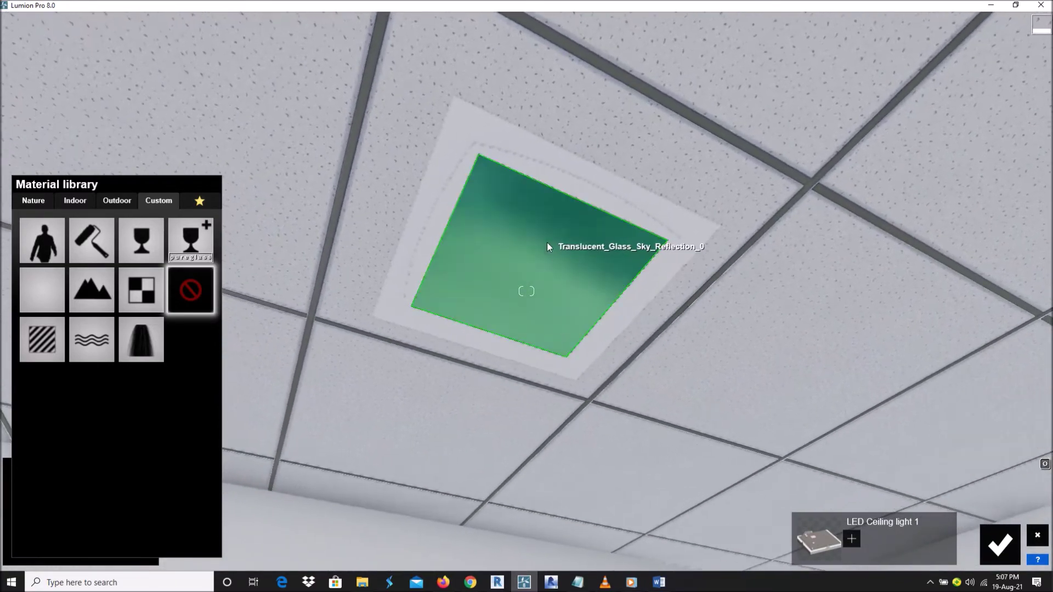
{"action": "right_click_drag", "start_coordinate": [548, 243], "coordinate": [517, 289]}
{"action": "key", "text": "s"}
{"action": "key", "text": "w"}
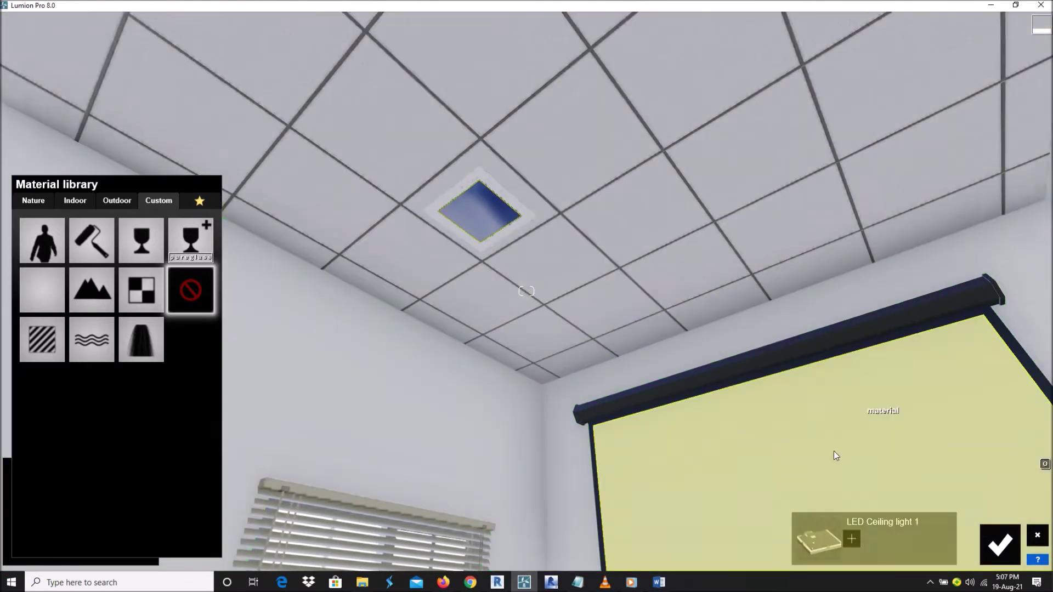
{"action": "left_click", "coordinate": [1006, 554]}
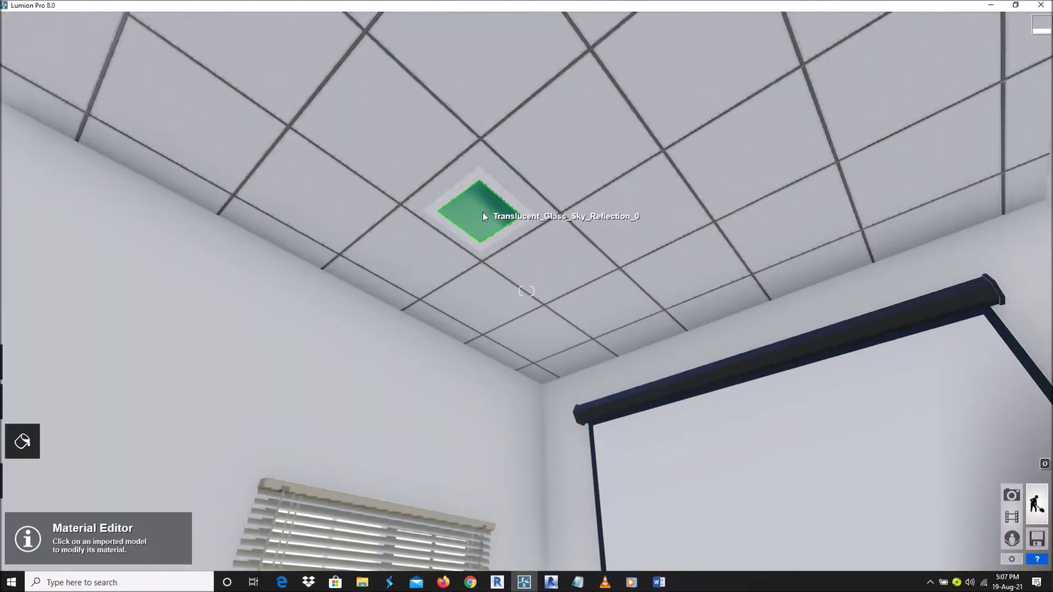
Step: Assign the Standard material to the light's panel, raise its Emissive to slightly above 130, and save the change
{"action": "left_click", "coordinate": [483, 213]}
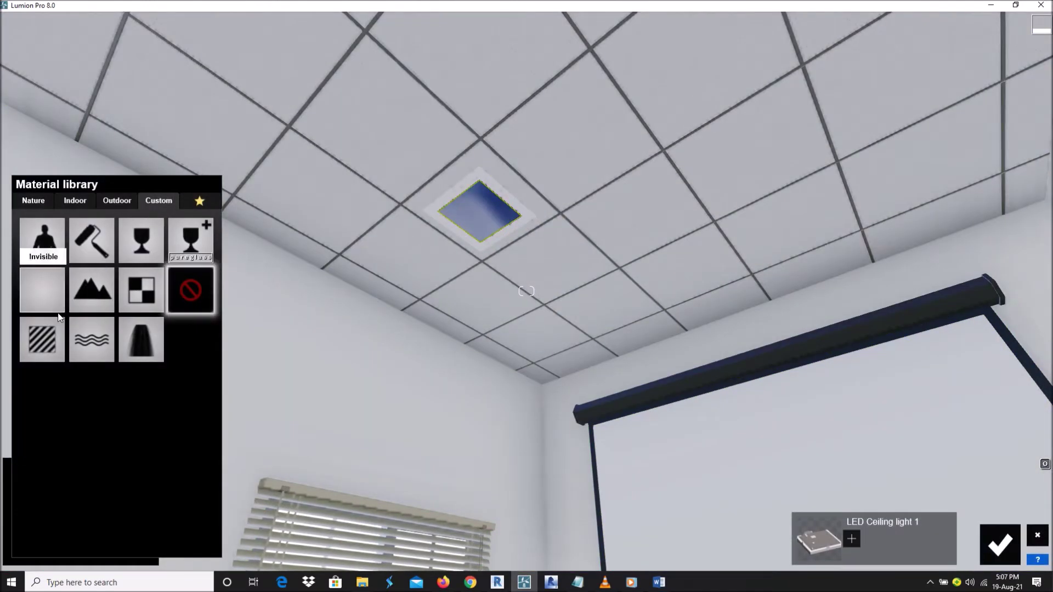
{"action": "left_click", "coordinate": [49, 339]}
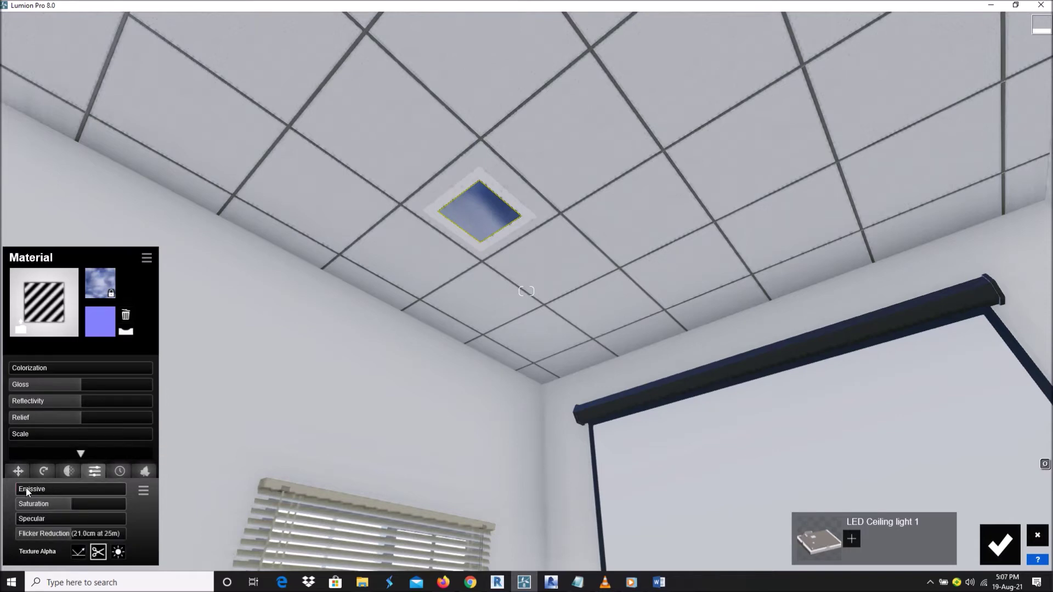
{"action": "left_click_drag", "start_coordinate": [22, 490], "coordinate": [43, 485]}
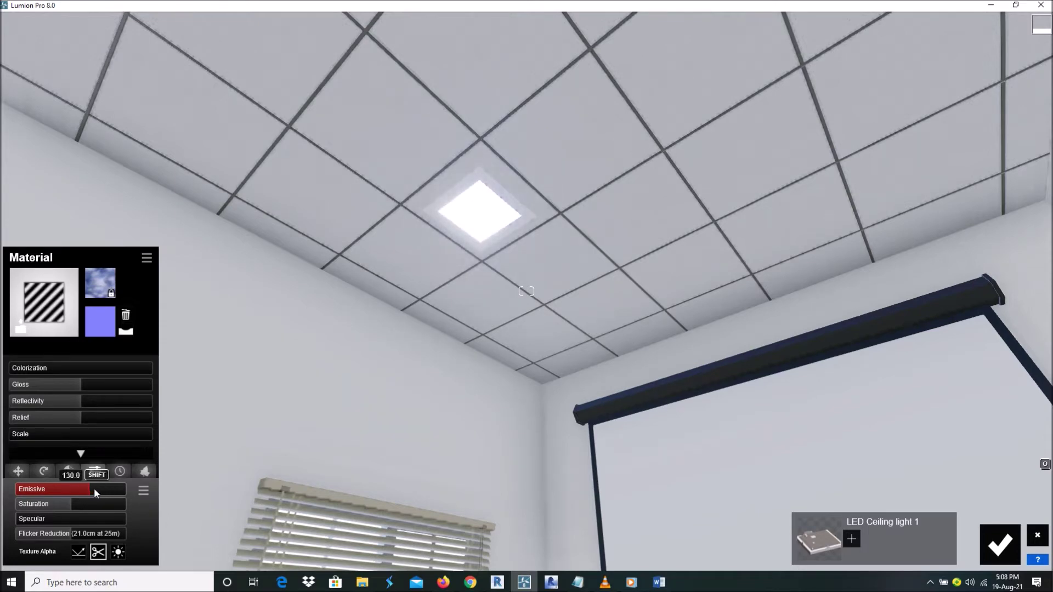
{"action": "left_click_drag", "start_coordinate": [94, 488], "coordinate": [96, 488]}
{"action": "right_click_drag", "start_coordinate": [521, 298], "coordinate": [542, 272]}
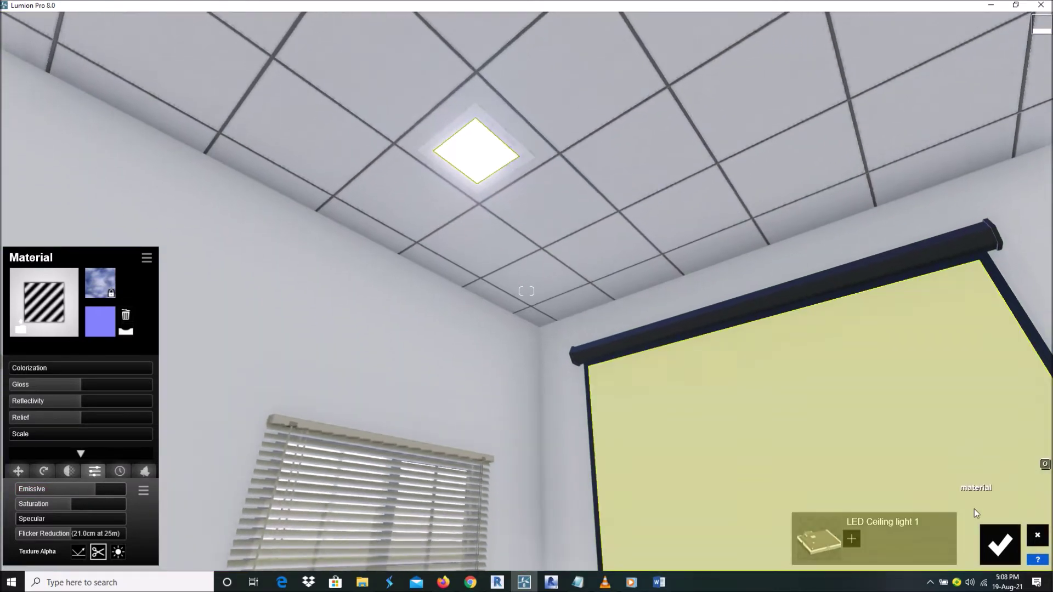
{"action": "left_click", "coordinate": [1000, 545]}
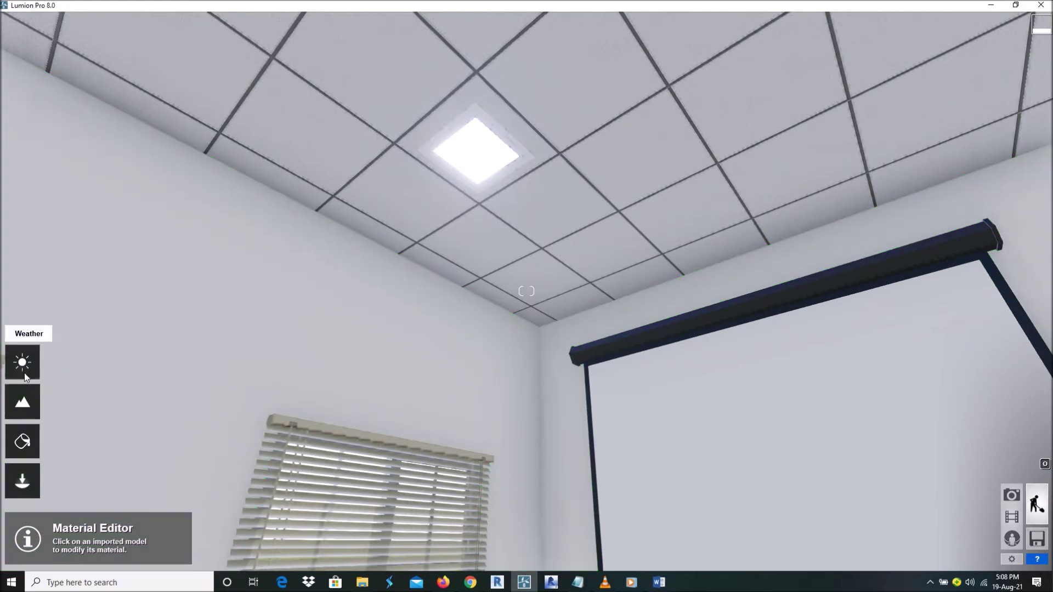
Step: Lower the sun height to night in the weather settings and inspect the ceiling light's glow in the dark room
{"action": "left_click", "coordinate": [22, 372]}
{"action": "left_click_drag", "start_coordinate": [91, 516], "coordinate": [99, 546]}
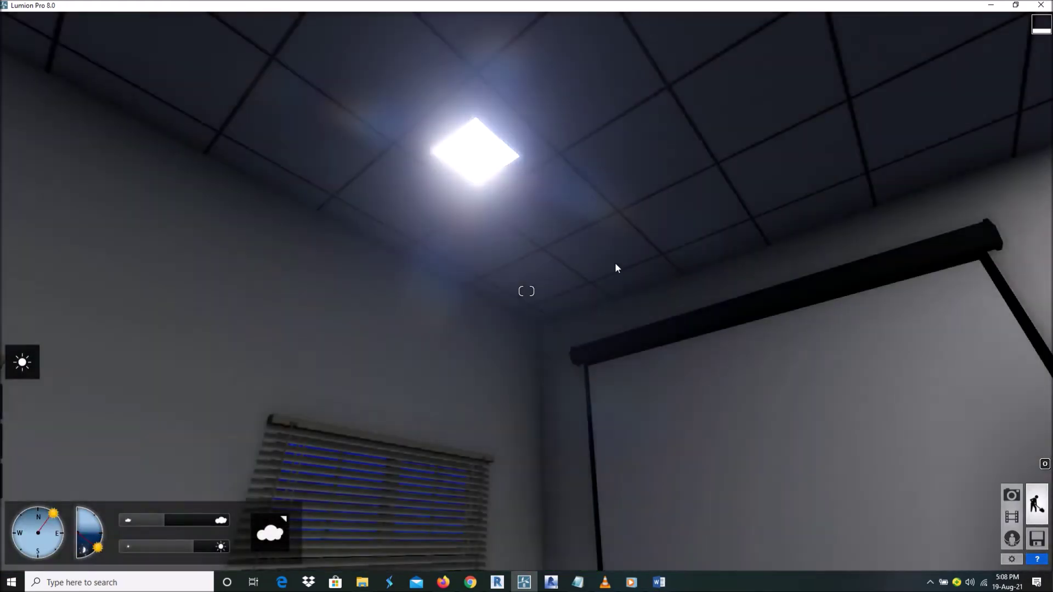
{"action": "right_click_drag", "start_coordinate": [616, 265], "coordinate": [212, 425]}
{"action": "right_click_drag", "start_coordinate": [231, 379], "coordinate": [510, 297]}
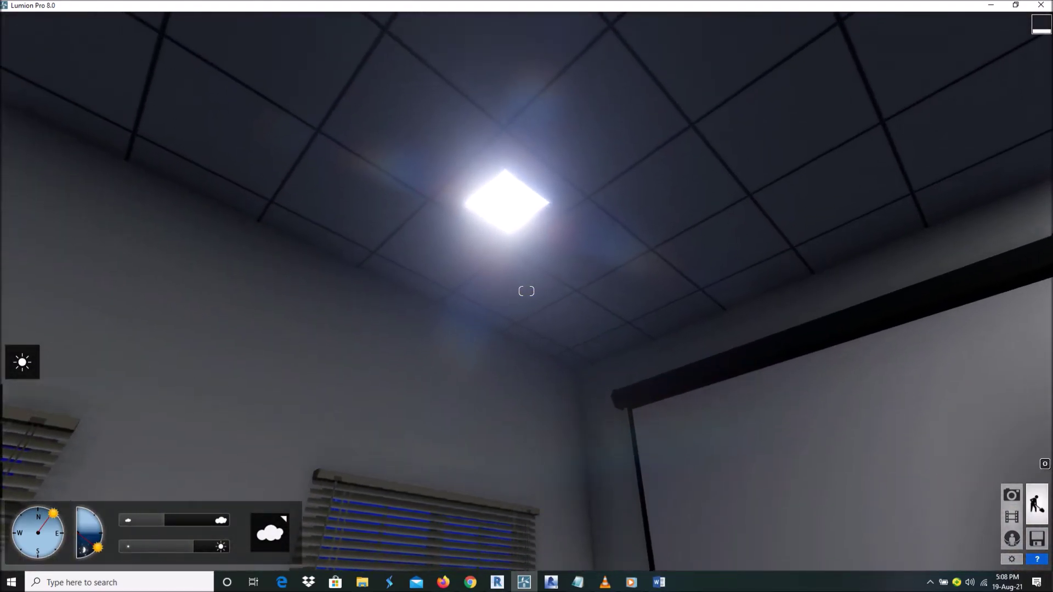
{"action": "right_click_drag", "start_coordinate": [211, 307], "coordinate": [221, 358]}
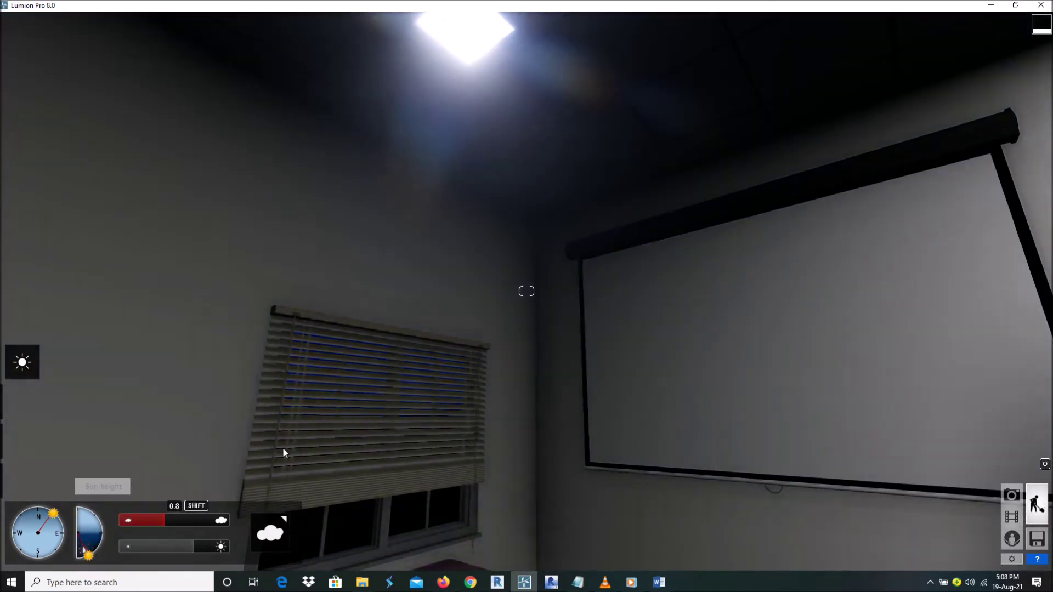
{"action": "mouse_move", "coordinate": [285, 454]}
{"action": "right_mouse_down"}
{"action": "mouse_move", "coordinate": [288, 505]}
{"action": "mouse_move", "coordinate": [272, 516]}
{"action": "mouse_move", "coordinate": [248, 492]}
{"action": "mouse_move", "coordinate": [244, 466]}
{"action": "mouse_move", "coordinate": [254, 447]}
{"action": "mouse_move", "coordinate": [278, 451]}
{"action": "right_mouse_up"}
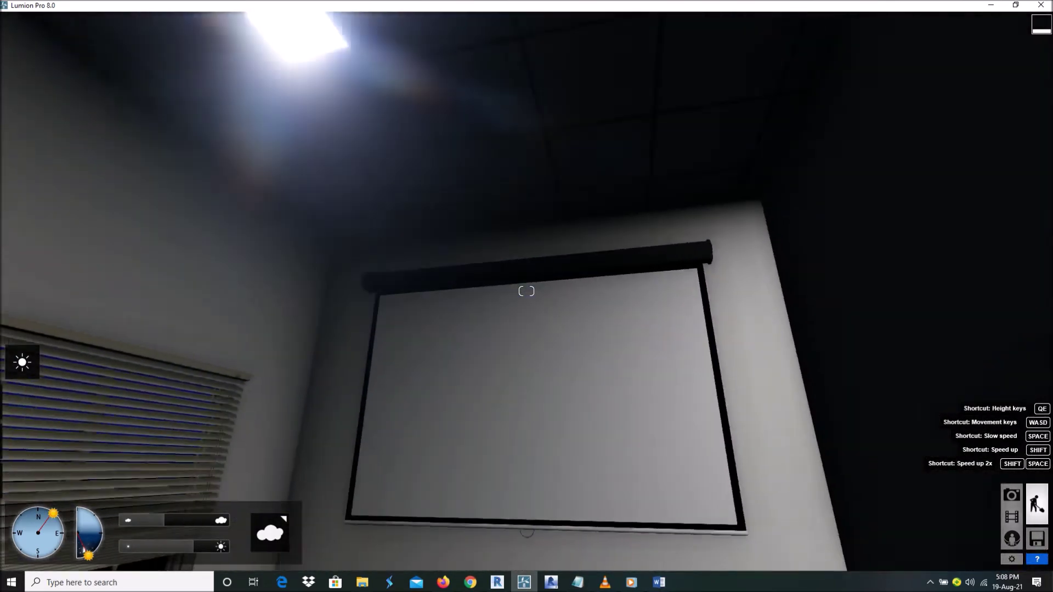
{"action": "right_click_drag", "start_coordinate": [527, 291], "coordinate": [361, 383]}
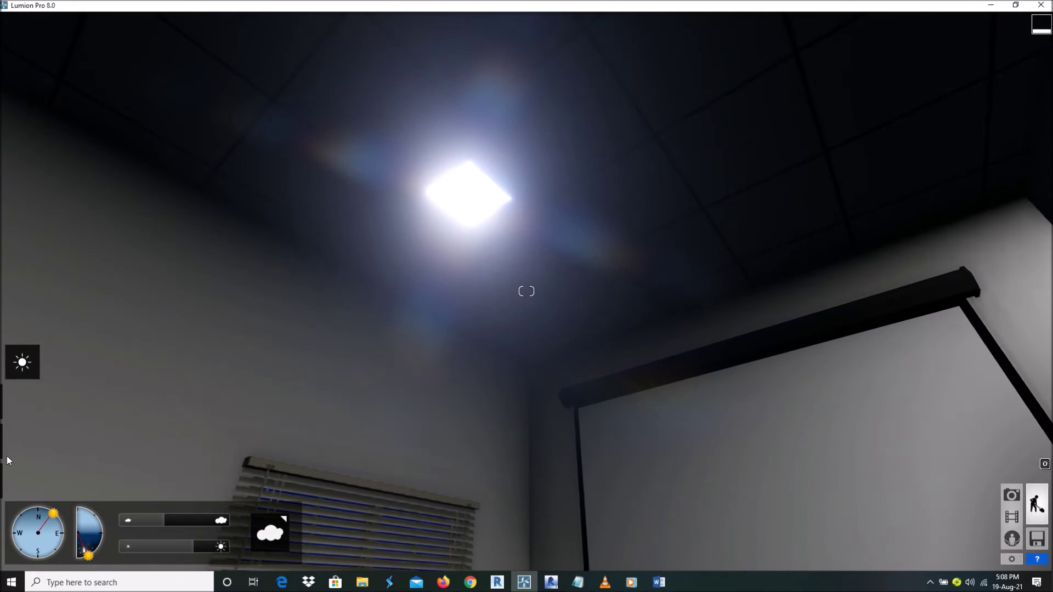
Step: Place an Area Light from the lights and utilities library on the glowing panel of the LED ceiling light
{"action": "mouse_move", "coordinate": [10, 461]}
{"action": "left_click", "coordinate": [22, 481]}
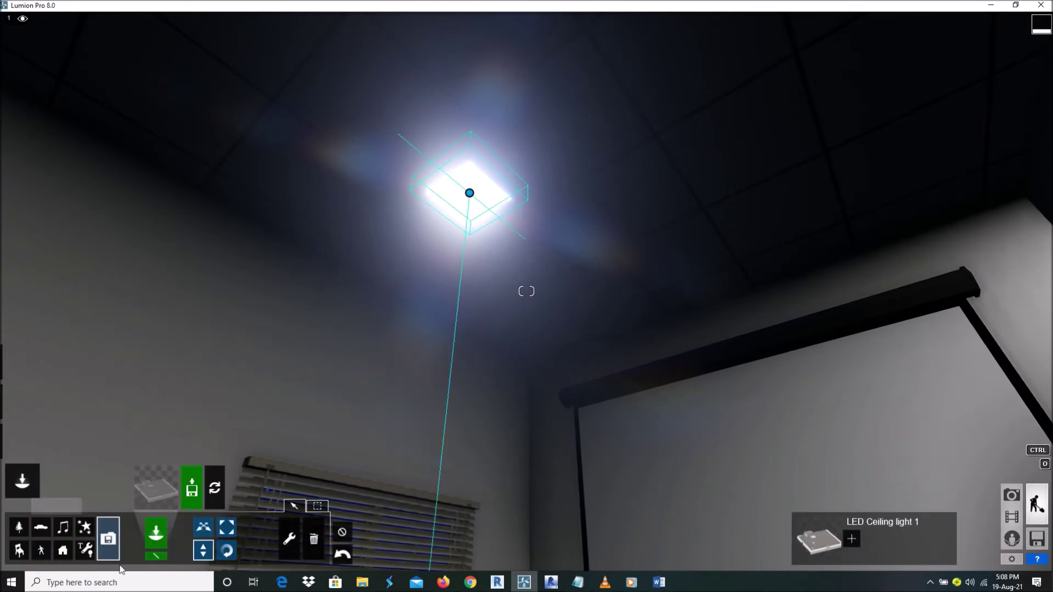
{"action": "left_click", "coordinate": [85, 550]}
{"action": "left_click", "coordinate": [156, 487]}
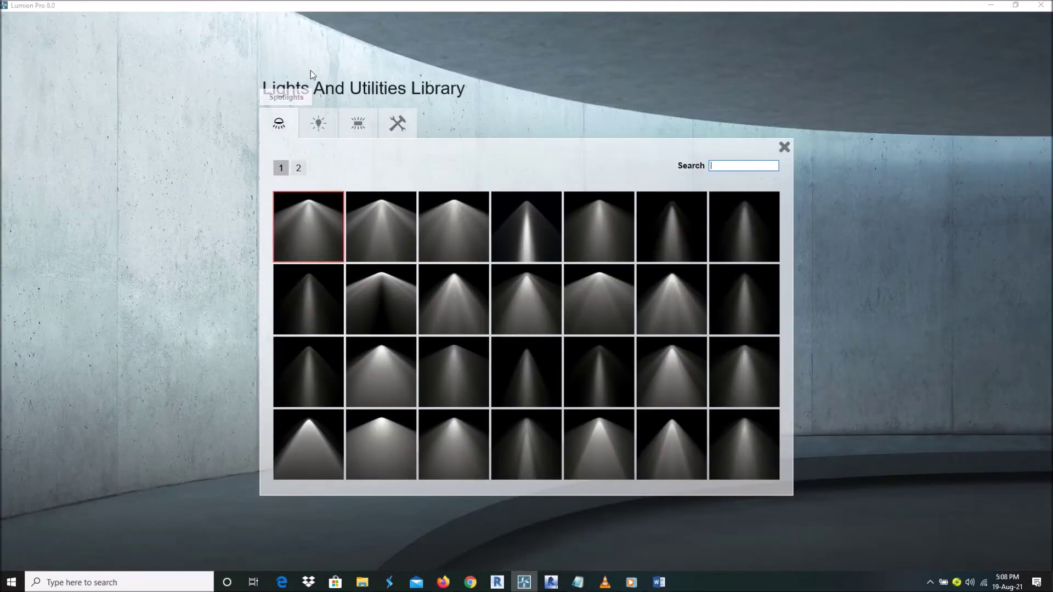
{"action": "left_click", "coordinate": [360, 124]}
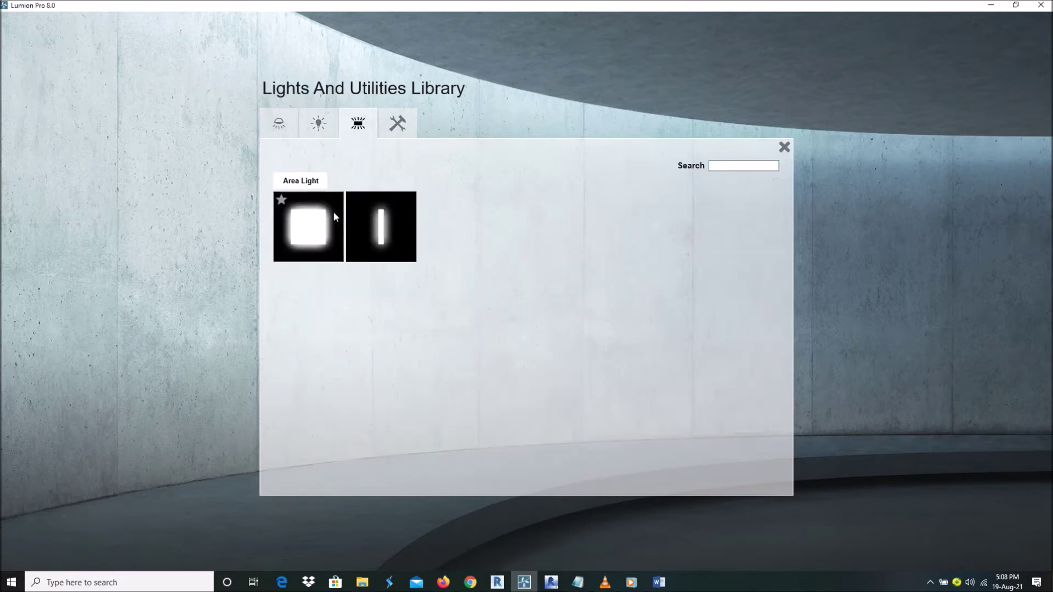
{"action": "left_click", "coordinate": [305, 219]}
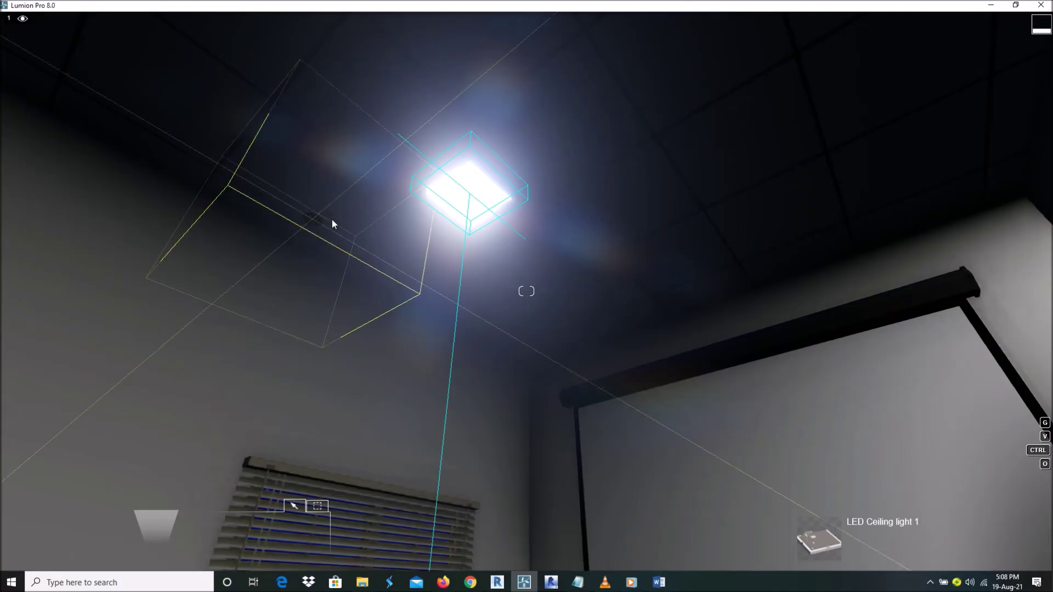
{"action": "left_click", "coordinate": [468, 199]}
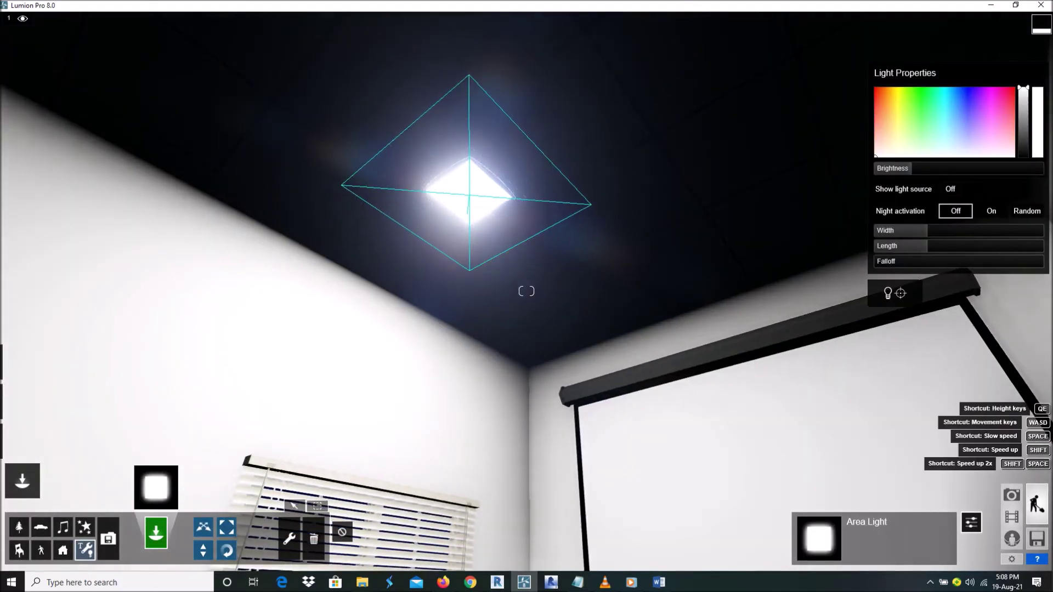
Step: Reduce the area light's Width and Length to roughly match the ceiling light's square panel
{"action": "right_click_drag", "start_coordinate": [468, 198], "coordinate": [471, 225]}
{"action": "key", "text": "s"}
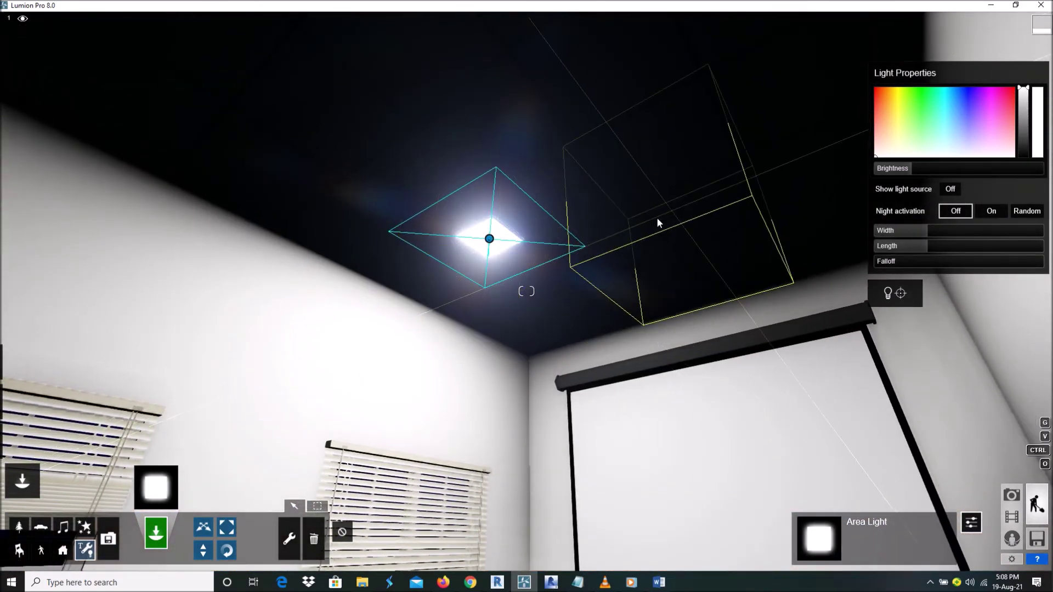
{"action": "mouse_move", "coordinate": [900, 229]}
{"action": "left_mouse_down"}
{"action": "mouse_move", "coordinate": [932, 230]}
{"action": "mouse_move", "coordinate": [910, 229]}
{"action": "mouse_move", "coordinate": [913, 246]}
{"action": "left_mouse_up"}
{"action": "left_click", "coordinate": [913, 245]}
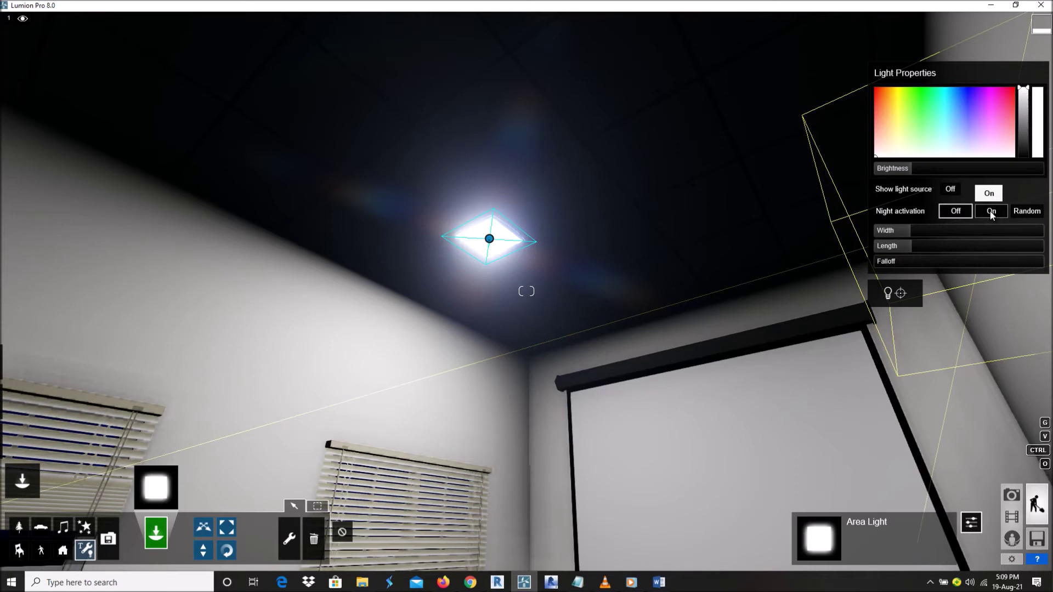
Step: Switch the area light's Show light source on and back off, and set its Night activation to On
{"action": "left_click", "coordinate": [953, 193]}
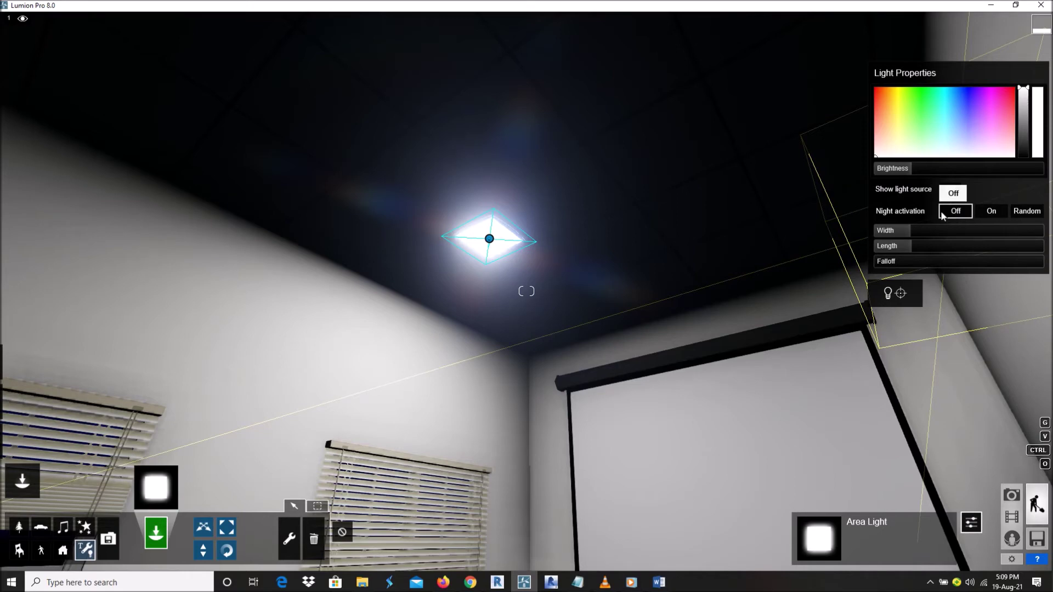
{"action": "left_click", "coordinate": [952, 193]}
{"action": "left_click", "coordinate": [991, 210]}
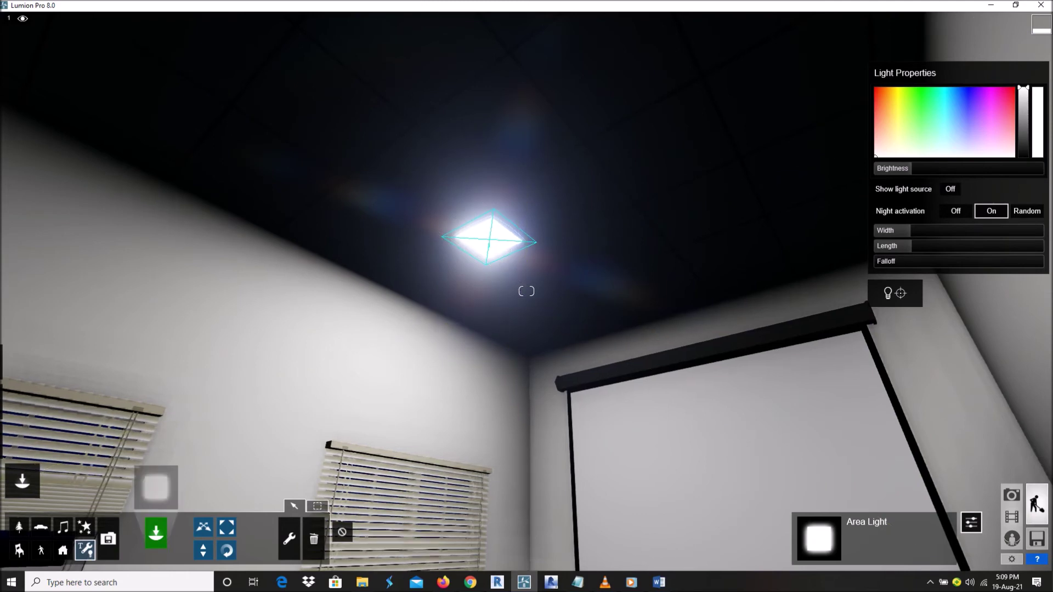
{"action": "right_click_drag", "start_coordinate": [490, 240], "coordinate": [422, 215]}
{"action": "right_click_drag", "start_coordinate": [557, 264], "coordinate": [914, 292]}
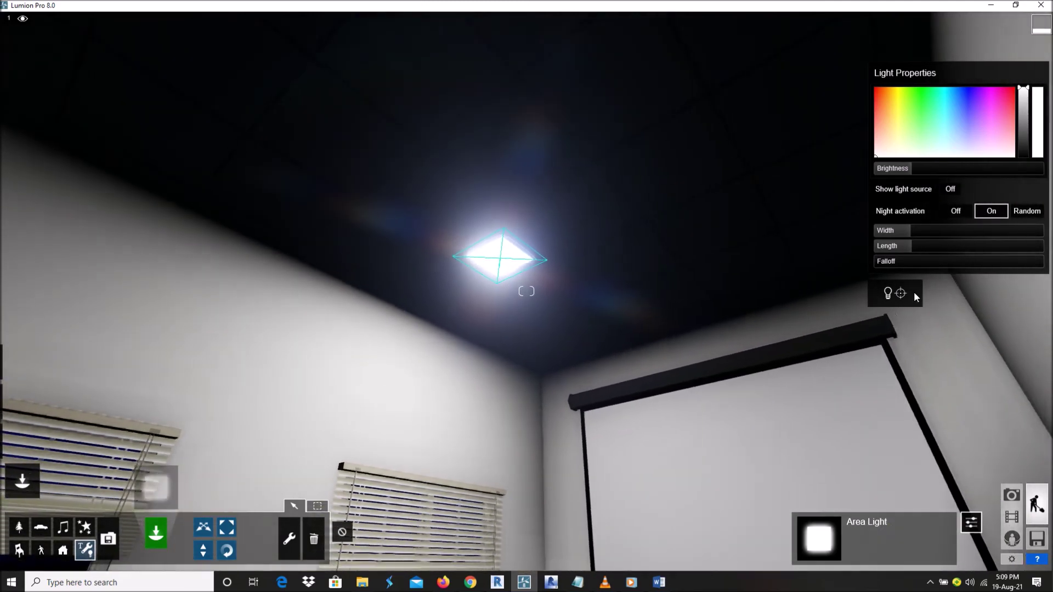
Step: Raise the area light's Brightness slightly above 50 and set its Falloff to the minimum
{"action": "mouse_move", "coordinate": [913, 168]}
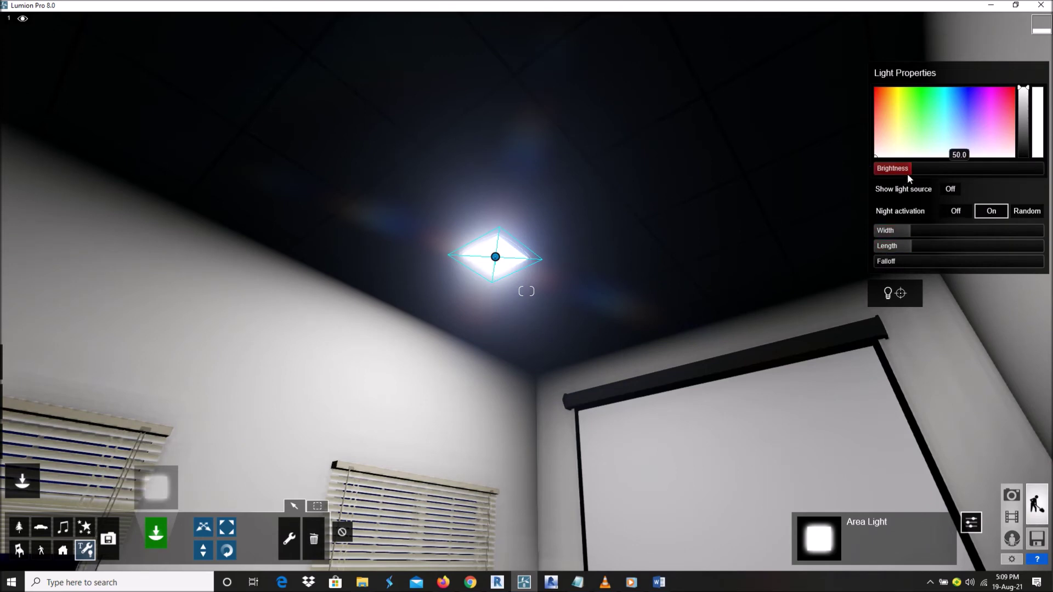
{"action": "mouse_move", "coordinate": [912, 165]}
{"action": "left_mouse_down"}
{"action": "mouse_move", "coordinate": [949, 172]}
{"action": "mouse_move", "coordinate": [915, 172]}
{"action": "left_mouse_up"}
{"action": "left_click_drag", "start_coordinate": [905, 261], "coordinate": [874, 265]}
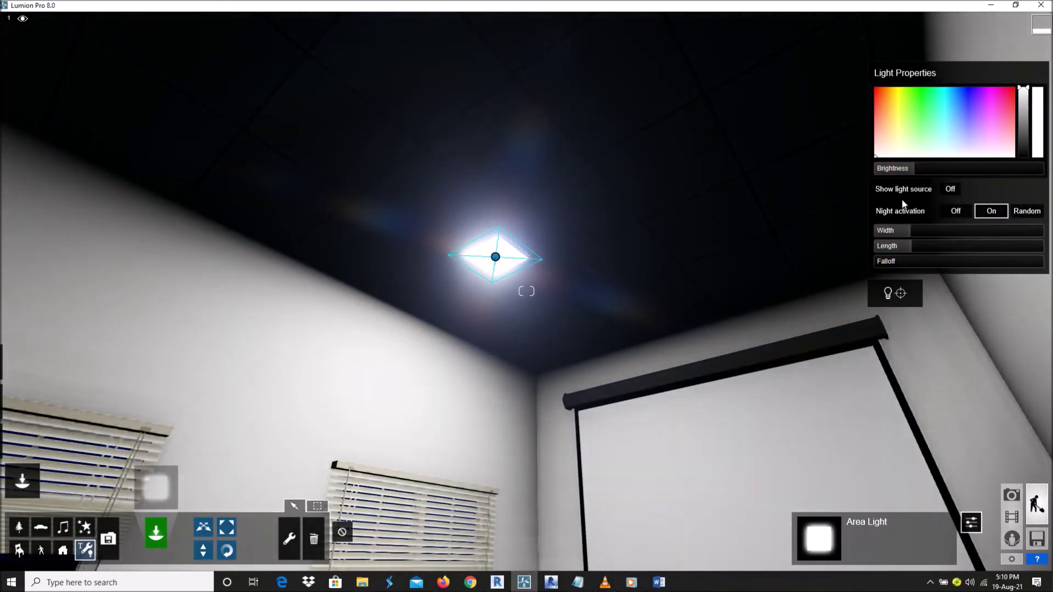
Step: Try a warm orange colour on the area light, return it to white, and look over the lit room
{"action": "left_click", "coordinate": [886, 112]}
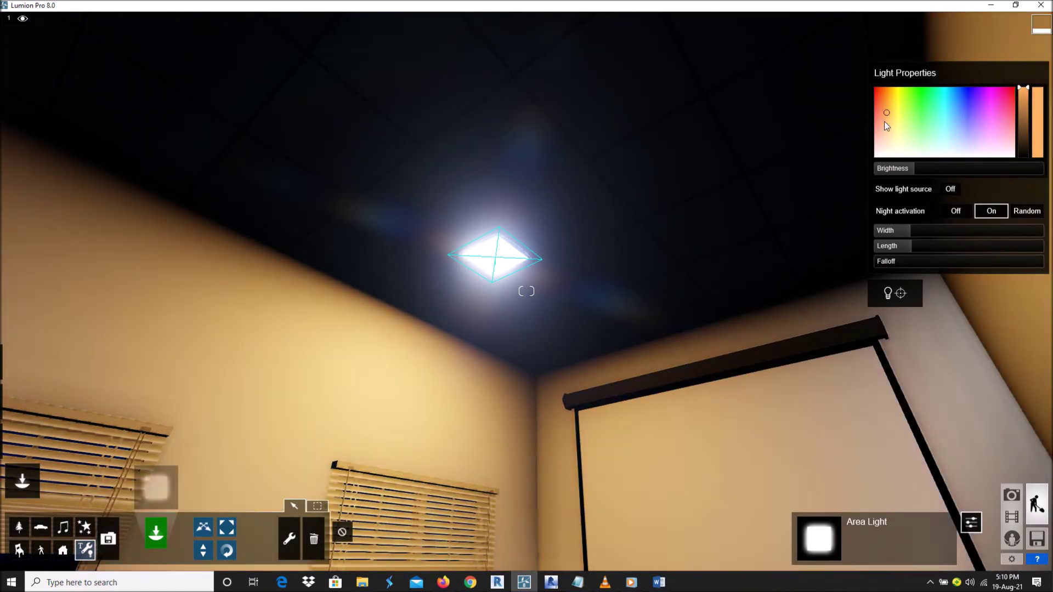
{"action": "left_click", "coordinate": [875, 157]}
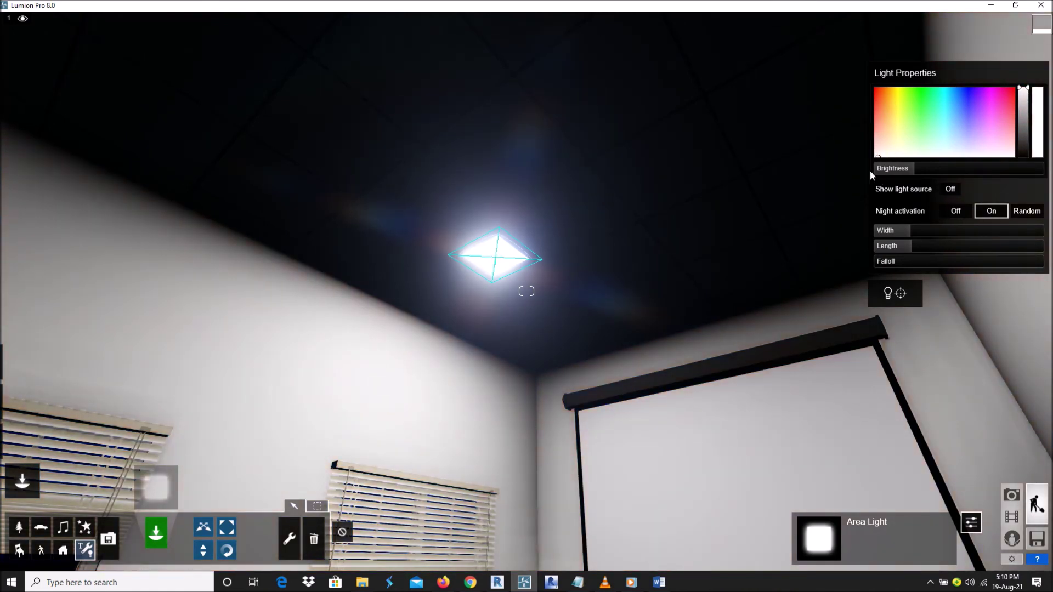
{"action": "right_click_drag", "start_coordinate": [630, 139], "coordinate": [623, 236]}
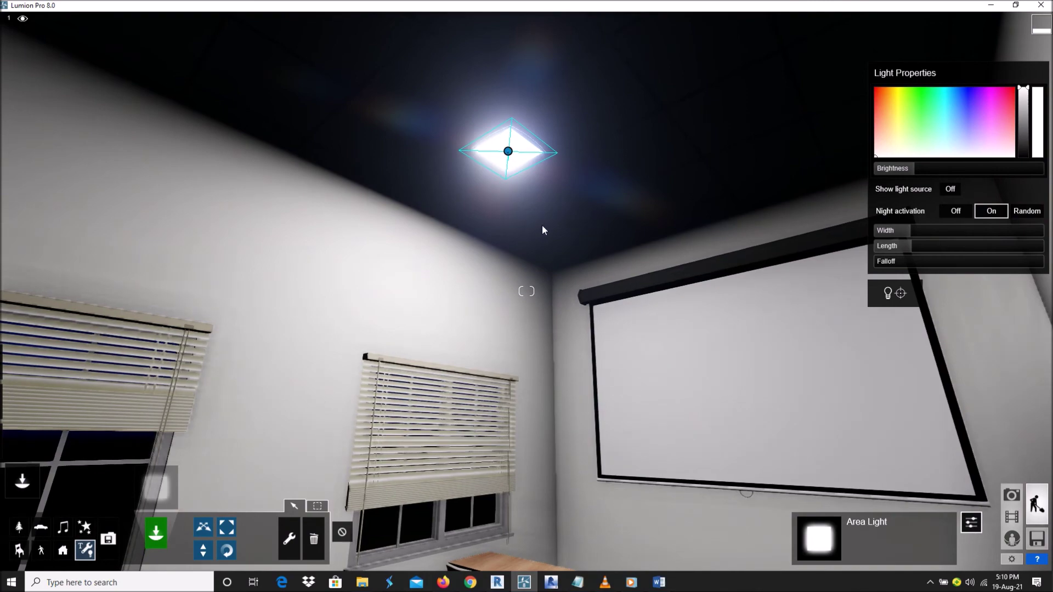
{"action": "right_click_drag", "start_coordinate": [542, 225], "coordinate": [544, 182]}
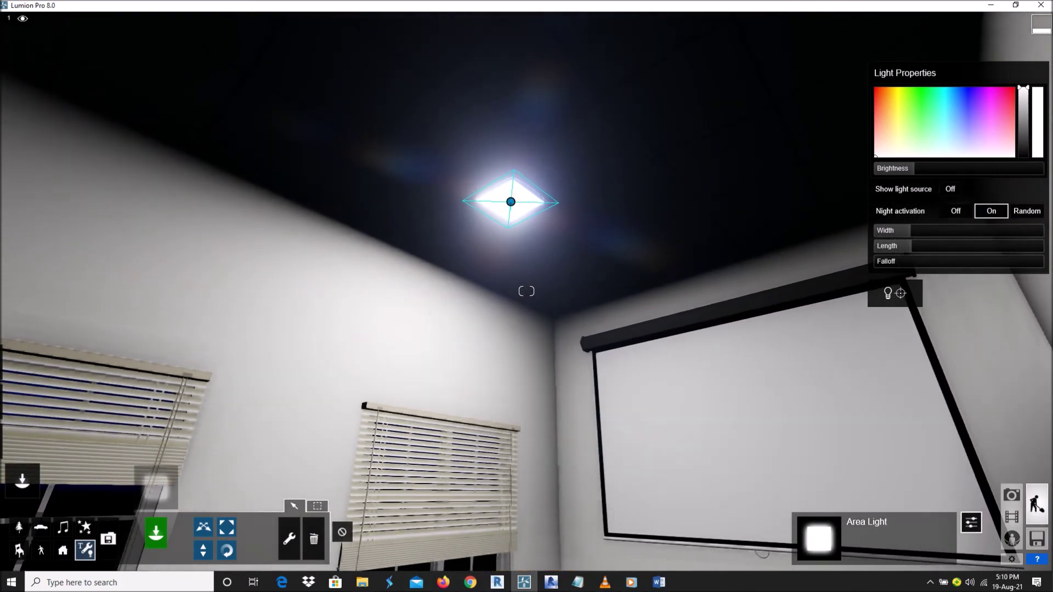
{"action": "right_click_drag", "start_coordinate": [527, 292], "coordinate": [362, 365]}
Step: Raise the sun height in the weather settings from night to daytime to test the area light's night activation
{"action": "mouse_move", "coordinate": [27, 382]}
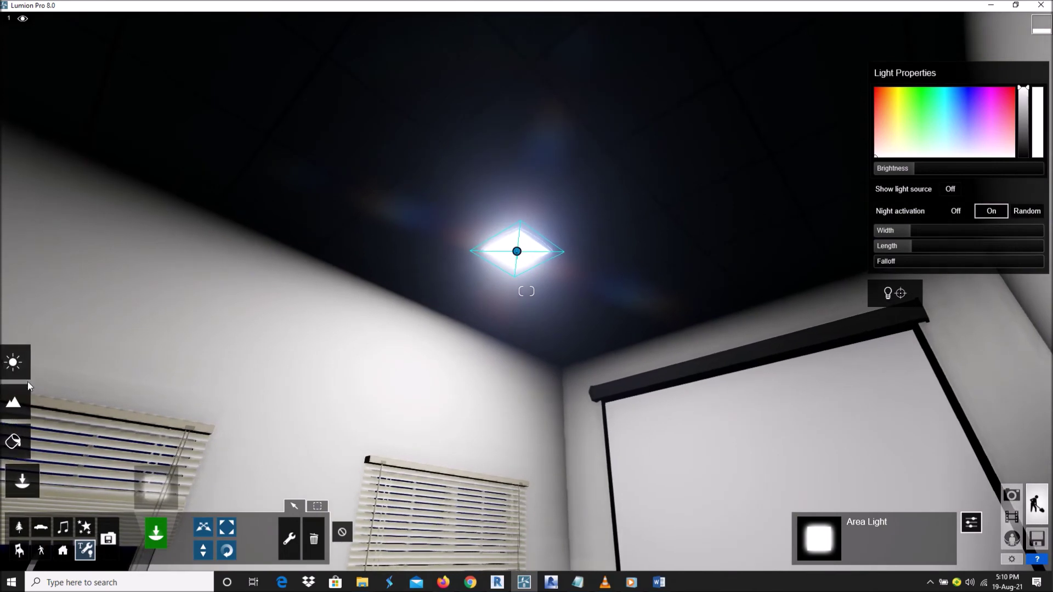
{"action": "left_click", "coordinate": [19, 363]}
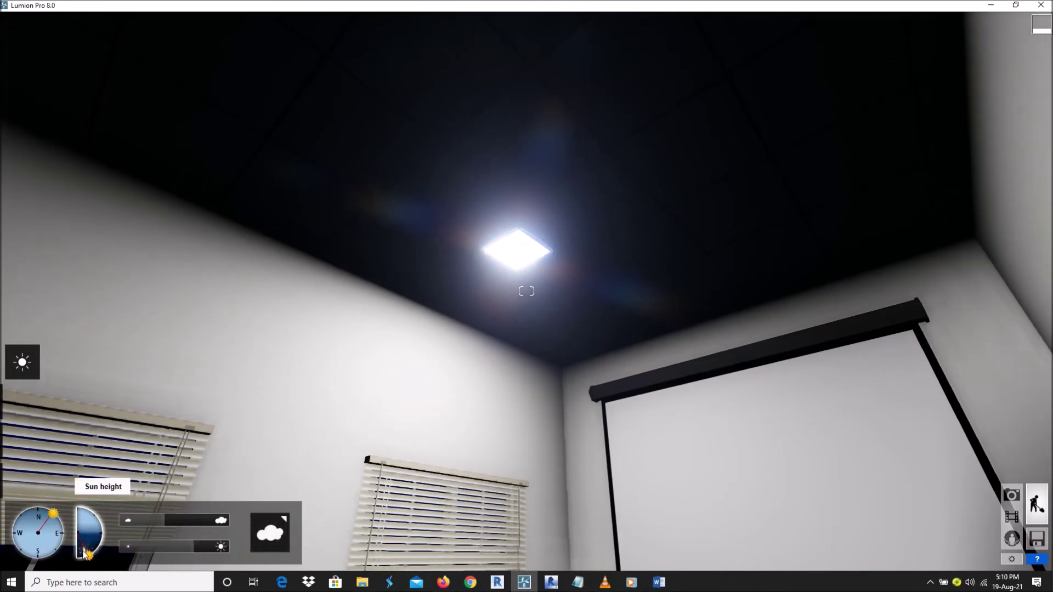
{"action": "left_click_drag", "start_coordinate": [85, 554], "coordinate": [101, 535]}
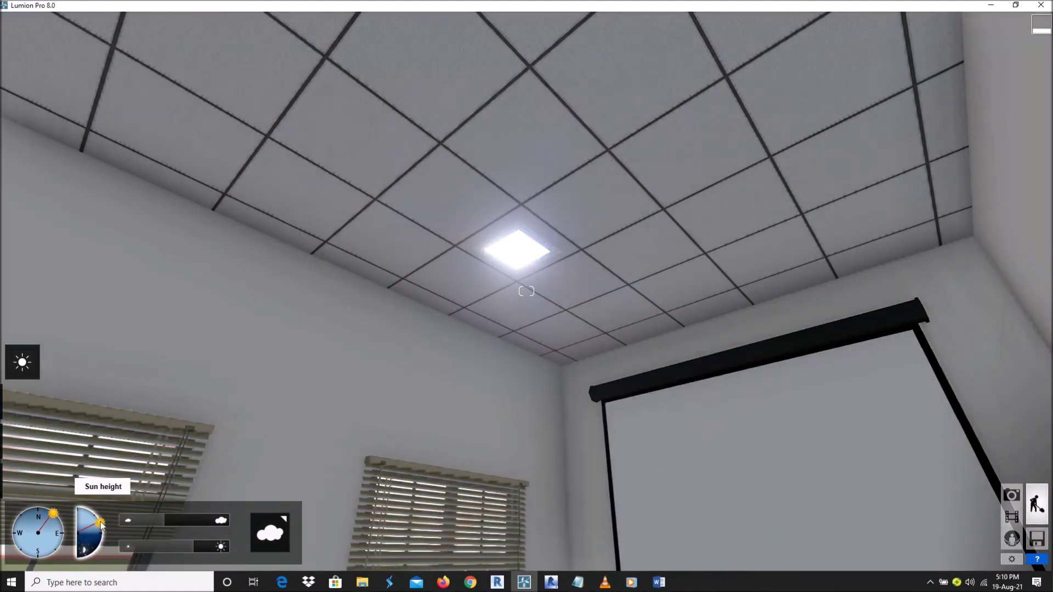
{"action": "mouse_move", "coordinate": [101, 533]}
{"action": "left_mouse_down"}
{"action": "mouse_move", "coordinate": [101, 524]}
{"action": "mouse_move", "coordinate": [103, 534]}
{"action": "left_mouse_up"}
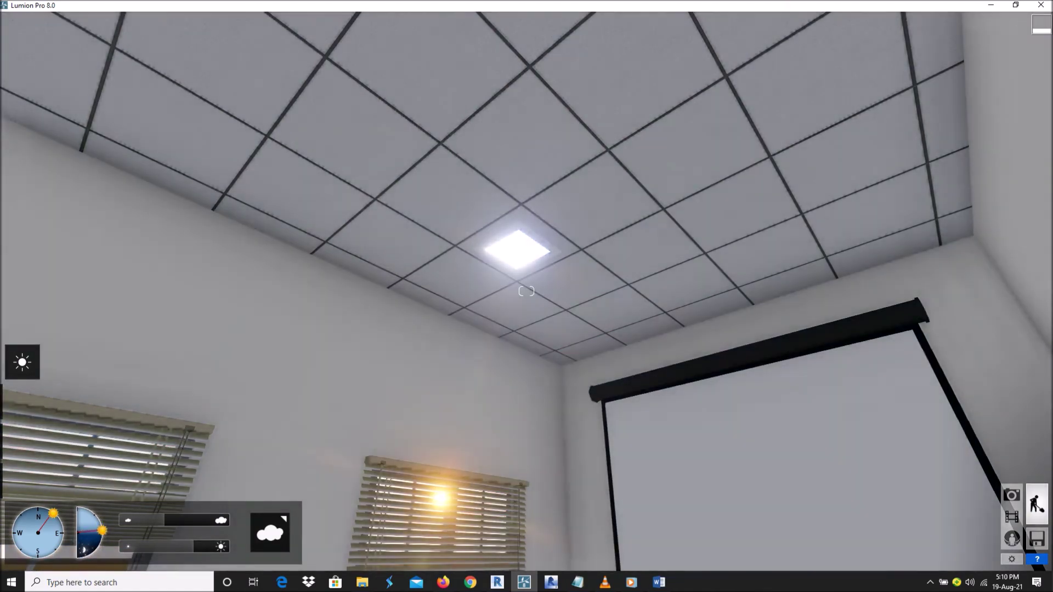
{"action": "mouse_move", "coordinate": [384, 308]}
{"action": "right_mouse_down"}
{"action": "mouse_move", "coordinate": [393, 456]}
{"action": "mouse_move", "coordinate": [403, 340]}
{"action": "right_mouse_up"}
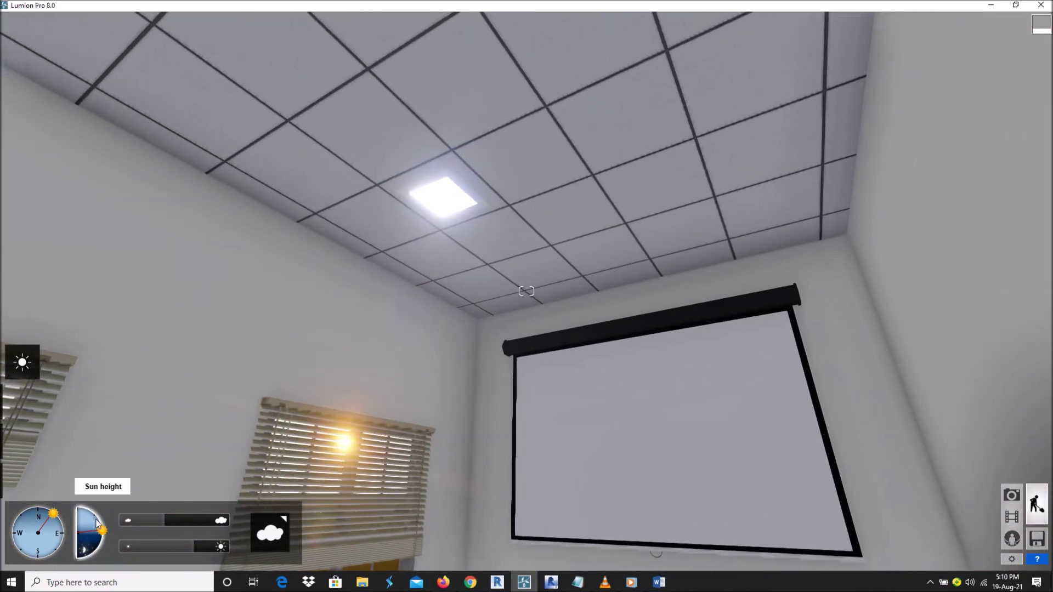
{"action": "left_click", "coordinate": [91, 517]}
Step: Examine the ceiling light and its area light in daylight, both up close and from across the room
{"action": "right_click_drag", "start_coordinate": [392, 476], "coordinate": [384, 442]}
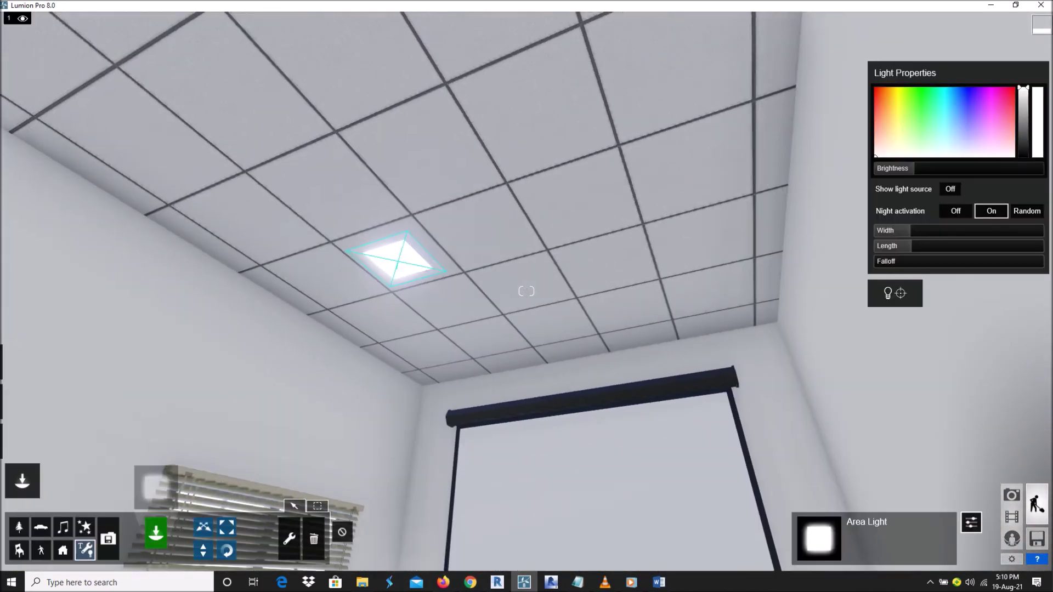
{"action": "right_click_drag", "start_coordinate": [468, 338], "coordinate": [392, 364]}
{"action": "right_click_drag", "start_coordinate": [441, 326], "coordinate": [458, 384]}
{"action": "scroll", "coordinate": [472, 331], "scroll_direction": "up", "scroll_amount": 2}
{"action": "right_click_drag", "start_coordinate": [466, 304], "coordinate": [468, 273]}
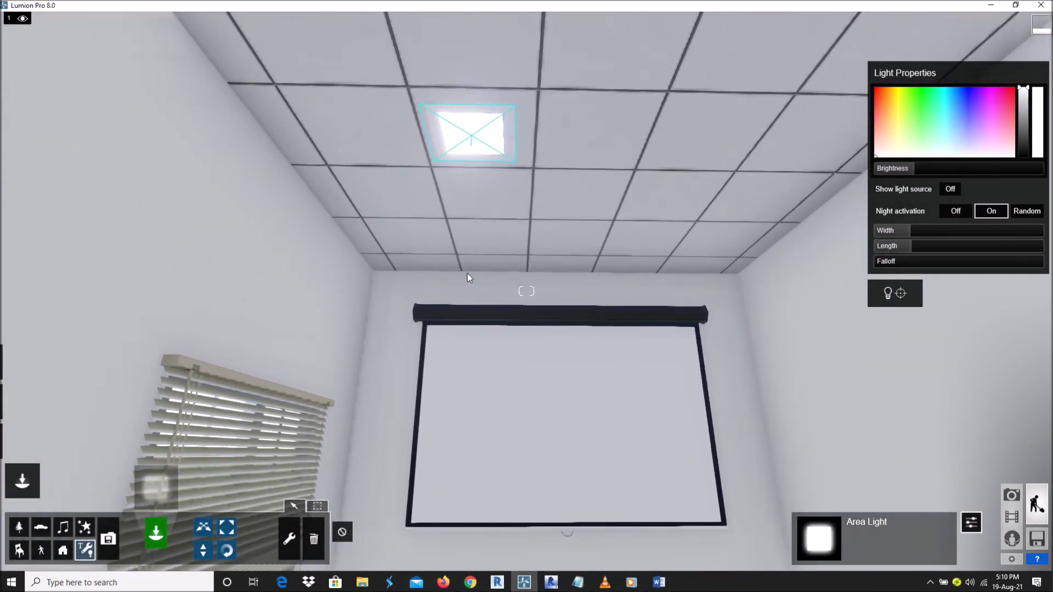
{"action": "right_click_drag", "start_coordinate": [610, 278], "coordinate": [606, 223]}
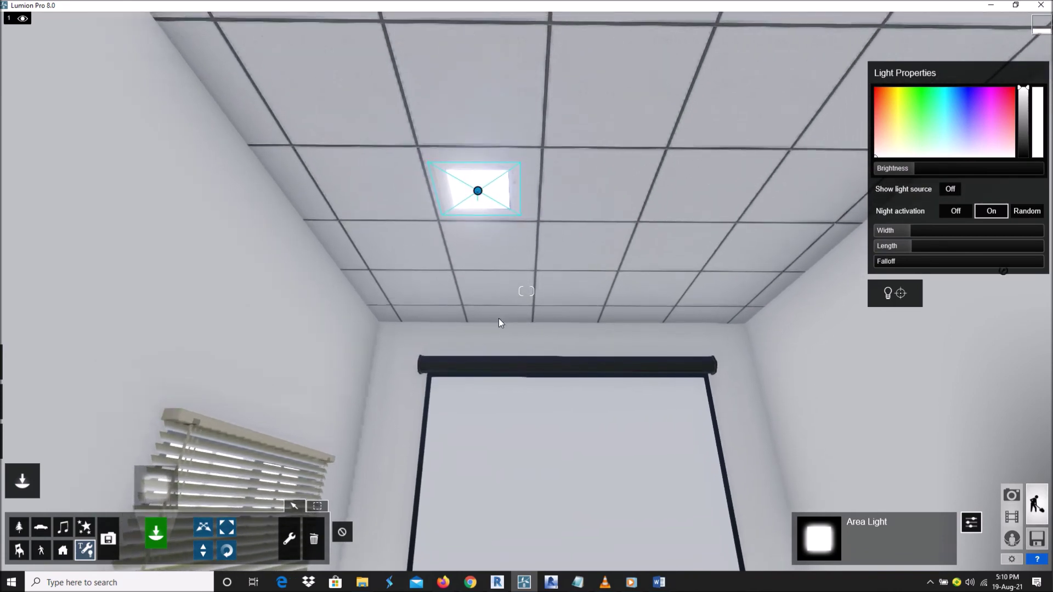
{"action": "right_click_drag", "start_coordinate": [498, 318], "coordinate": [501, 294]}
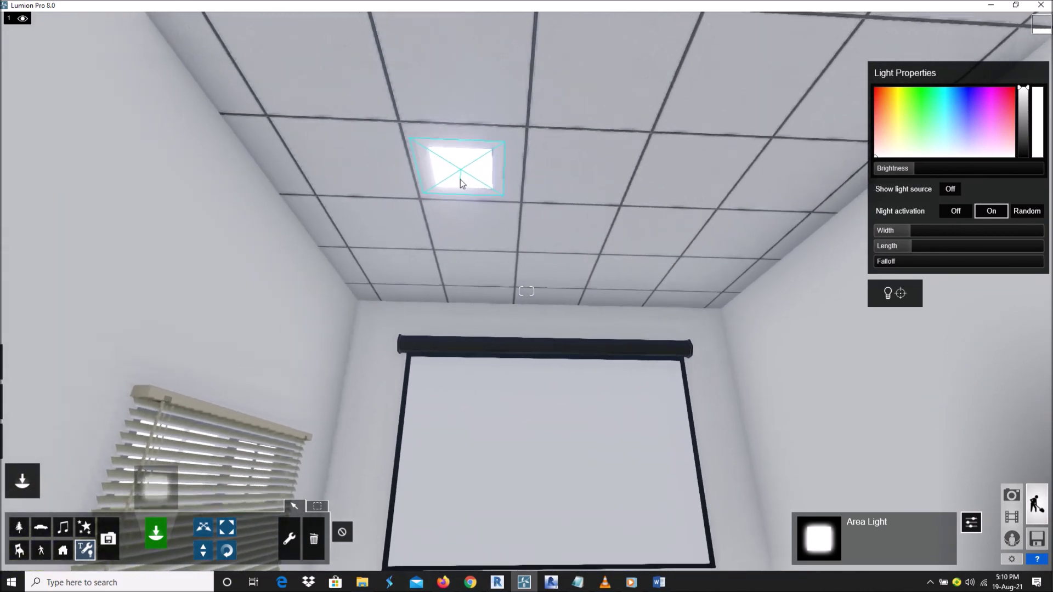
{"action": "mouse_move", "coordinate": [460, 173]}
{"action": "scroll", "coordinate": [485, 207], "scroll_direction": "up", "scroll_amount": 3}
{"action": "right_click_drag", "start_coordinate": [485, 208], "coordinate": [509, 258]}
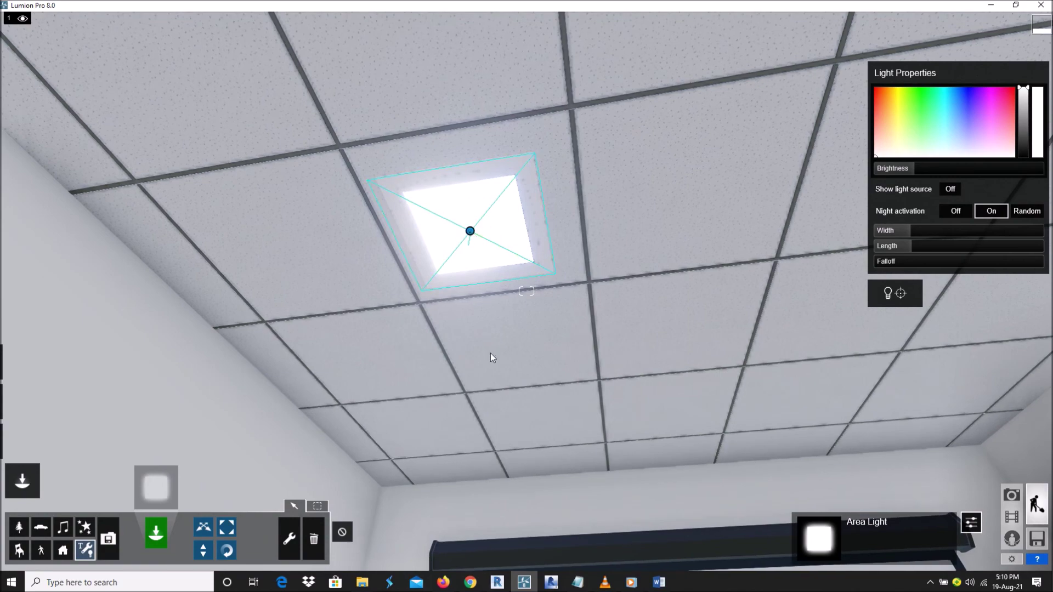
{"action": "right_click_drag", "start_coordinate": [491, 354], "coordinate": [526, 294]}
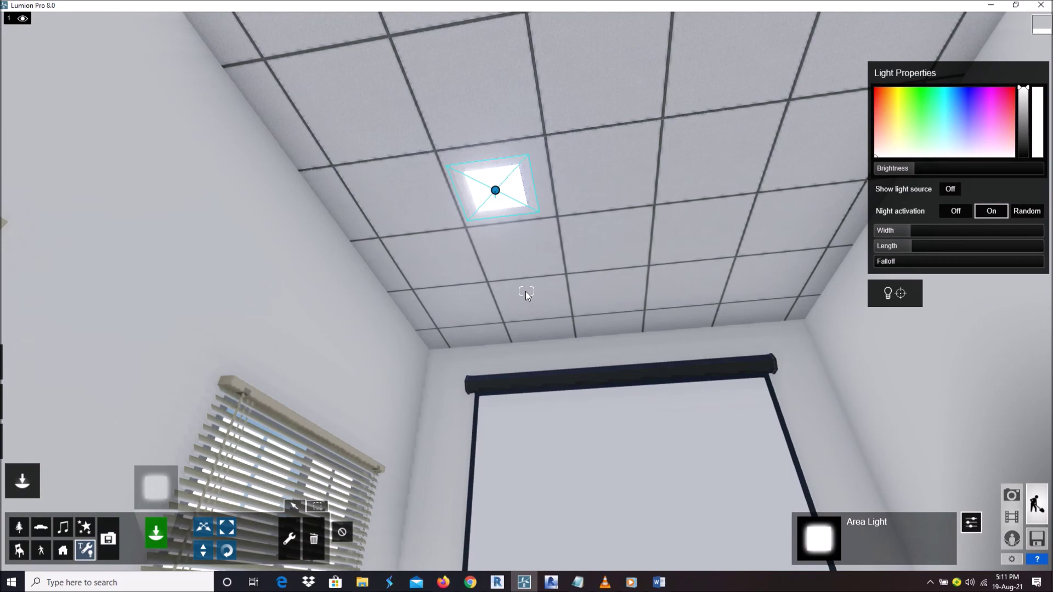